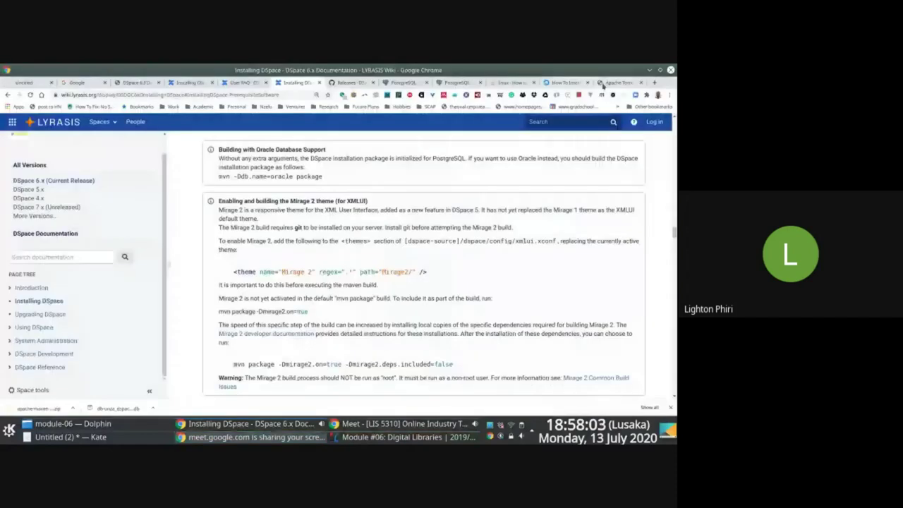
- Load demo.dspace.org in a fresh browser tab and look over the landing page
{"action": "left_click", "coordinate": [253, 424]}
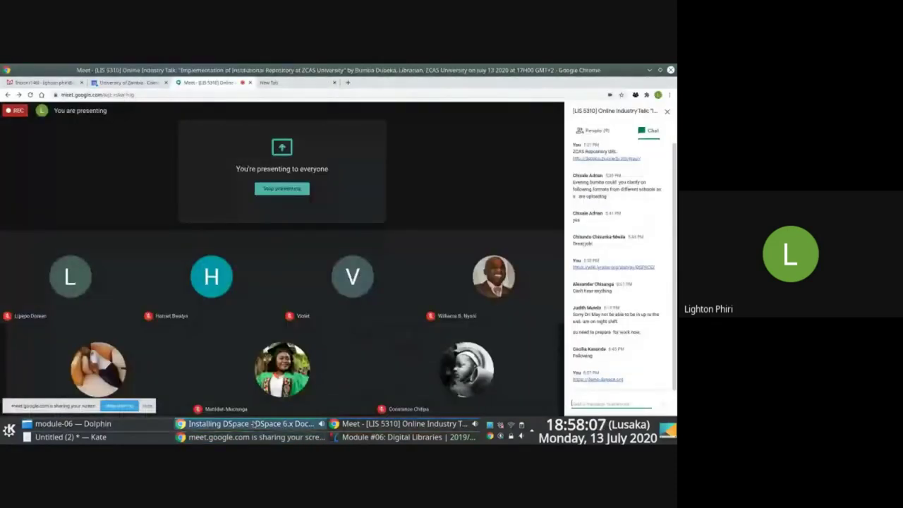
{"action": "left_click", "coordinate": [253, 424]}
{"action": "left_click", "coordinate": [637, 83]}
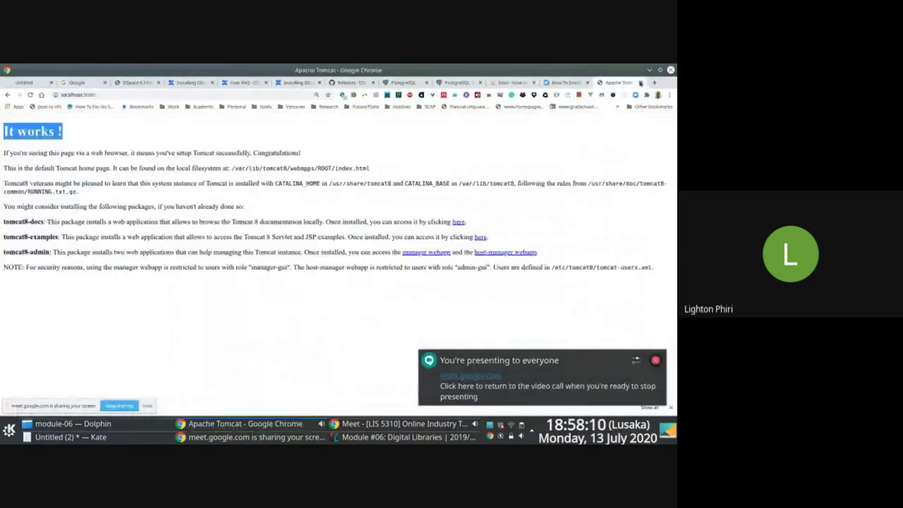
{"action": "left_click", "coordinate": [654, 82]}
{"action": "type", "text": "demo.dspace.org"}
{"action": "key", "text": "Return"}
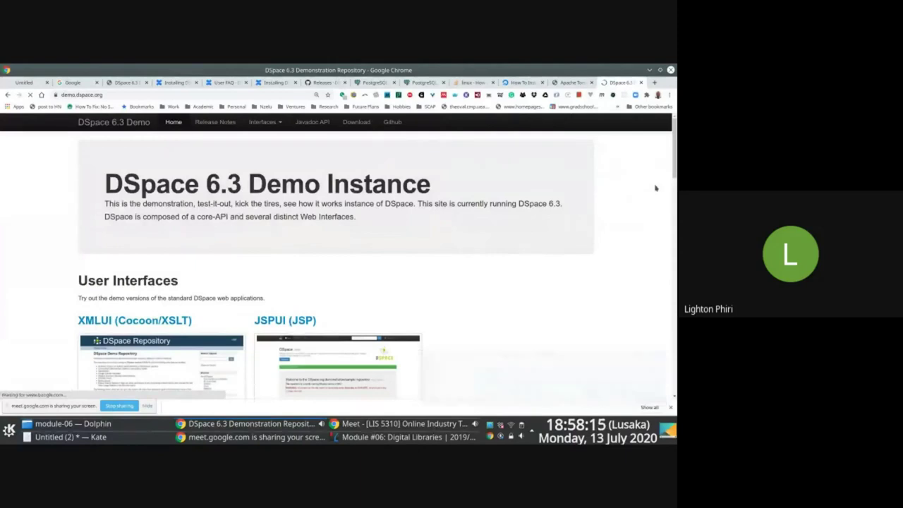
{"action": "scroll", "coordinate": [335, 261], "scroll_direction": "down", "scroll_amount": 2}
{"action": "scroll", "coordinate": [336, 261], "scroll_direction": "down", "scroll_amount": 5}
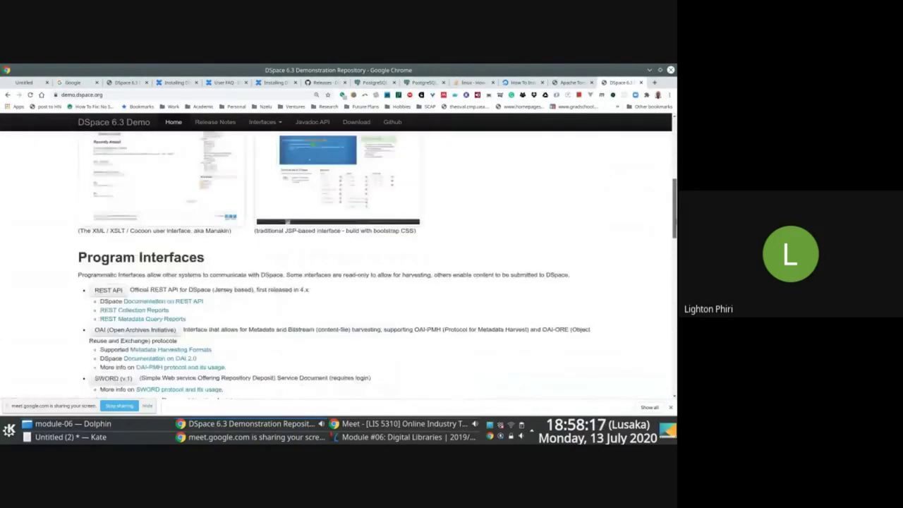
{"action": "scroll", "coordinate": [336, 261], "scroll_direction": "up", "scroll_amount": 7}
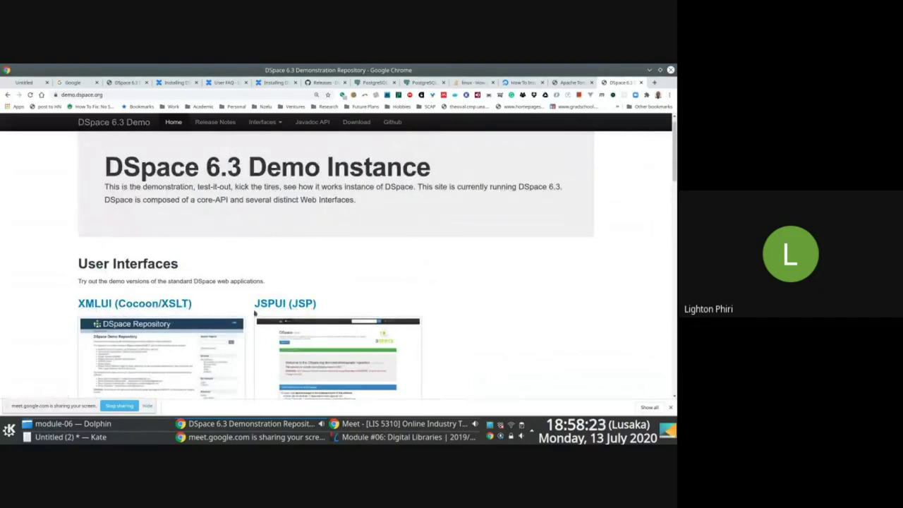
- Try the JSPUI demo, then go back and open the XMLUI (Mirage 2) demo home
{"action": "left_click", "coordinate": [291, 309]}
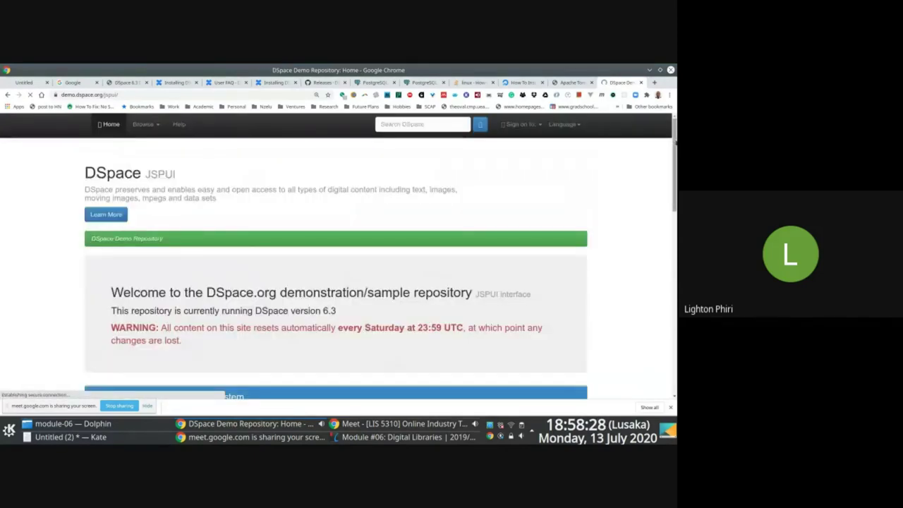
{"action": "left_click", "coordinate": [6, 95]}
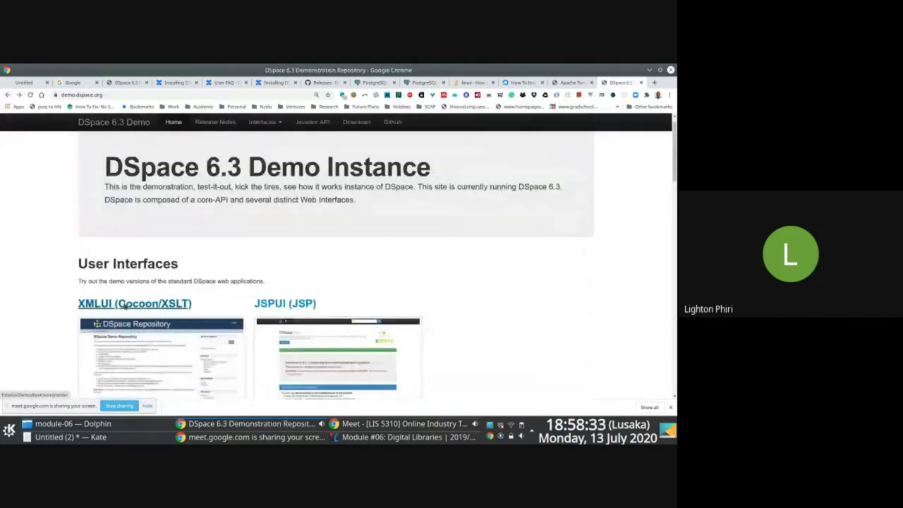
{"action": "left_click", "coordinate": [124, 304]}
{"action": "scroll", "coordinate": [339, 282], "scroll_direction": "down", "scroll_amount": 3}
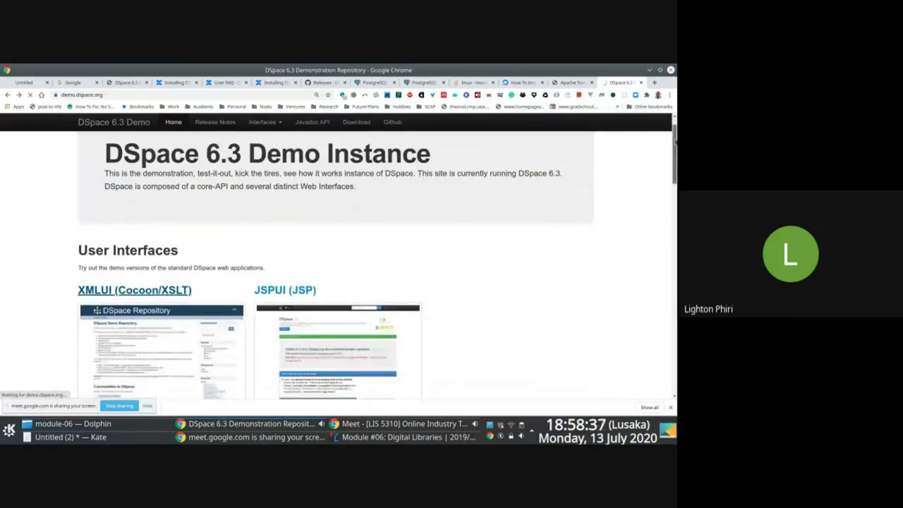
{"action": "scroll", "coordinate": [338, 282], "scroll_direction": "down", "scroll_amount": 3}
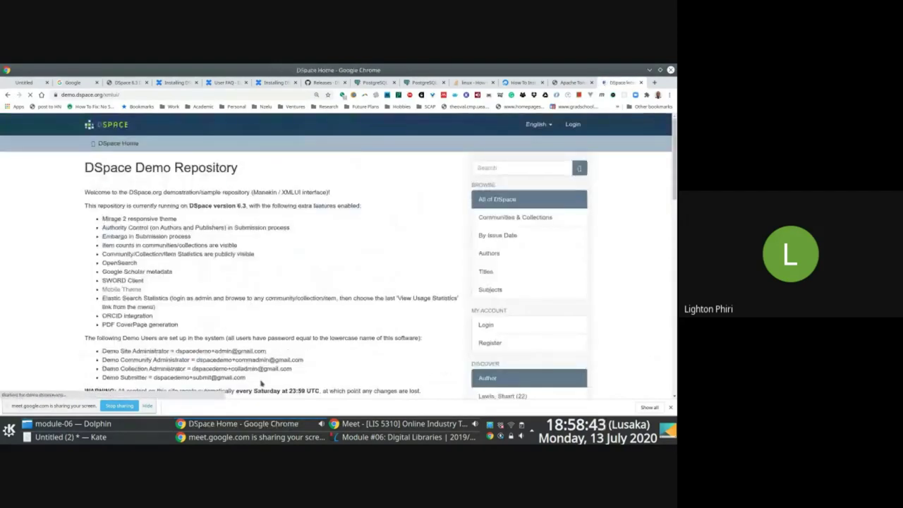
- Select the list of demo user accounts on the XMLUI home page
{"action": "left_click_drag", "start_coordinate": [247, 379], "coordinate": [98, 352]}
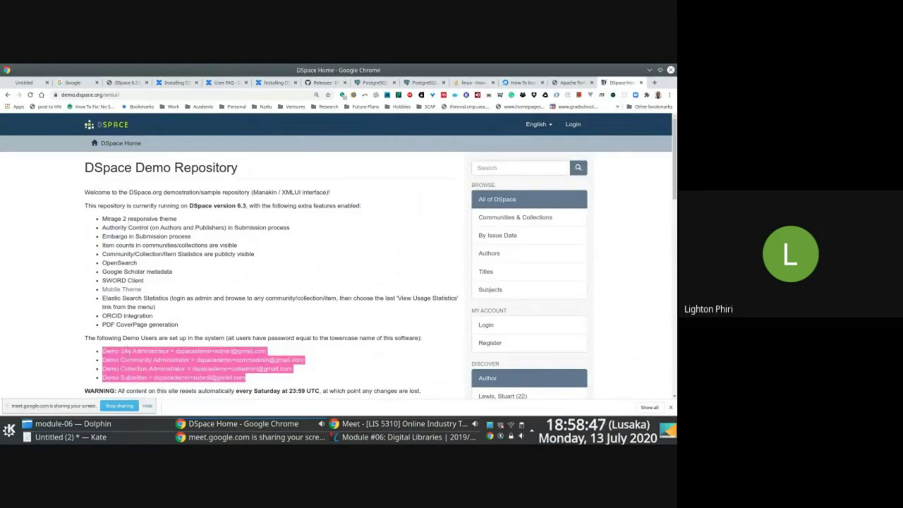
{"action": "right_click", "coordinate": [129, 355]}
{"action": "left_click", "coordinate": [146, 297]}
{"action": "scroll", "coordinate": [597, 272], "scroll_direction": "down", "scroll_amount": 1}
{"action": "scroll", "coordinate": [675, 203], "scroll_direction": "down", "scroll_amount": 1}
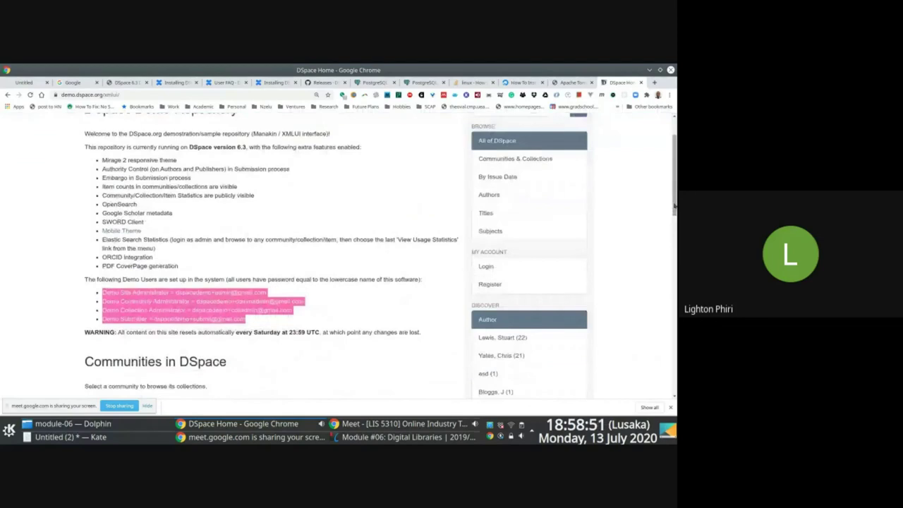
{"action": "left_click", "coordinate": [149, 290]}
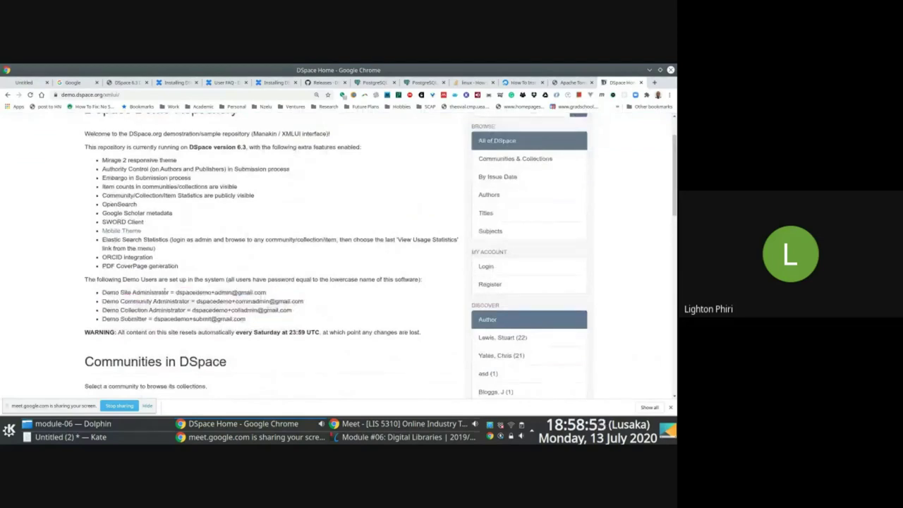
- Highlight each demo account e-mail, then go to Login and show the Logging into DSpace slide
{"action": "left_click_drag", "start_coordinate": [176, 292], "coordinate": [275, 291]}
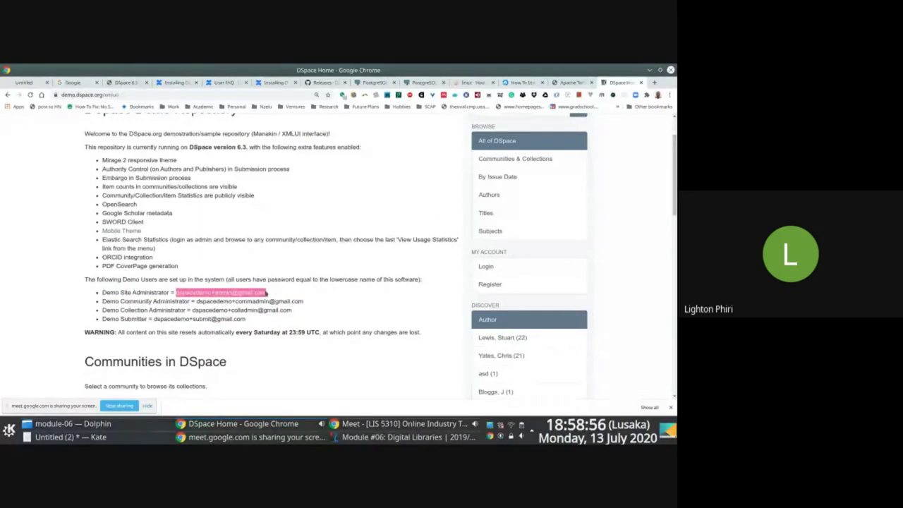
{"action": "left_click", "coordinate": [197, 301]}
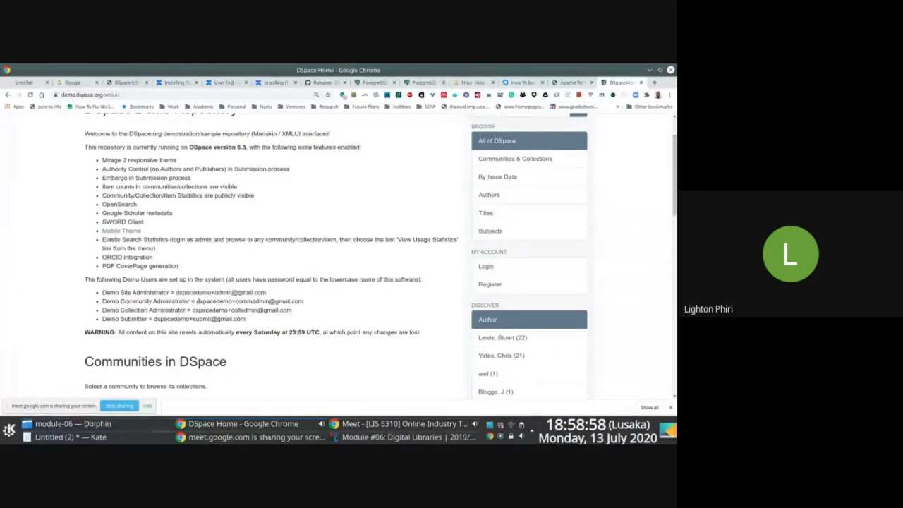
{"action": "left_click_drag", "start_coordinate": [197, 301], "coordinate": [103, 301]}
{"action": "left_click_drag", "start_coordinate": [301, 295], "coordinate": [323, 305]}
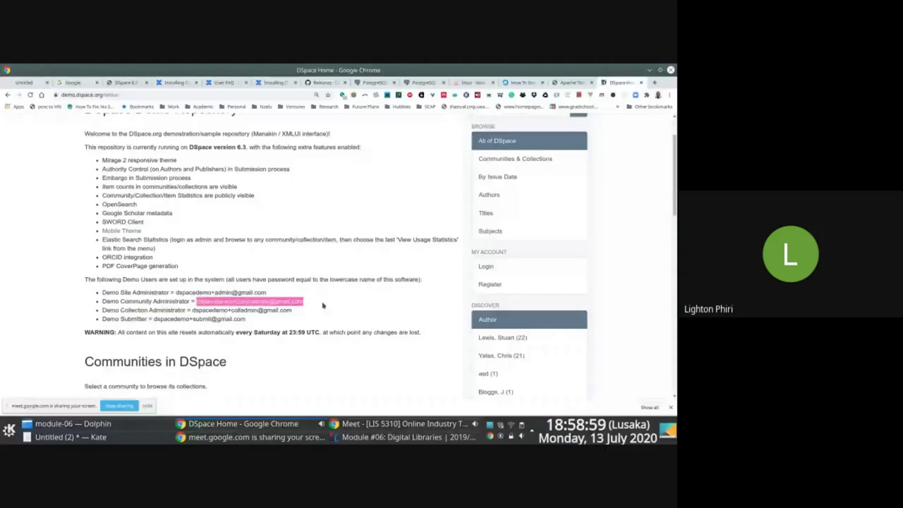
{"action": "left_click_drag", "start_coordinate": [192, 310], "coordinate": [314, 311]}
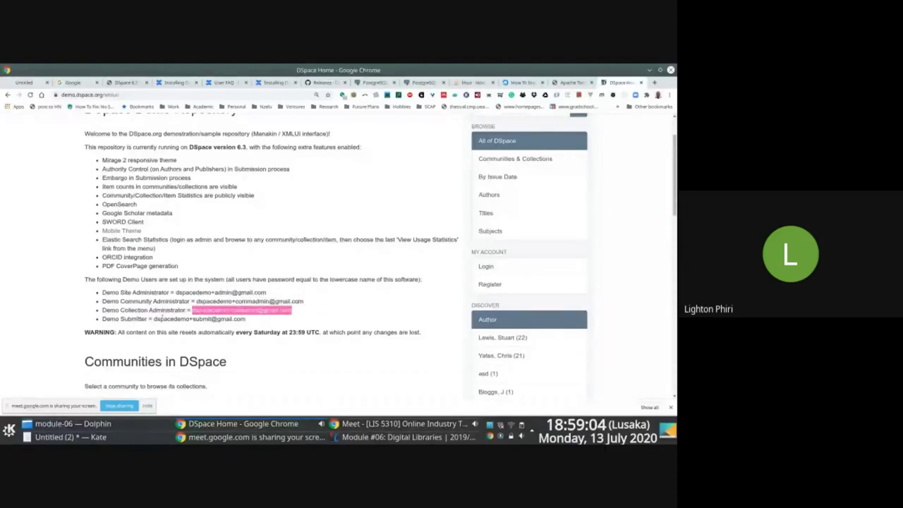
{"action": "left_click_drag", "start_coordinate": [154, 318], "coordinate": [246, 319]}
{"action": "left_click_drag", "start_coordinate": [176, 293], "coordinate": [278, 295]}
{"action": "key", "text": "ctrl+c"}
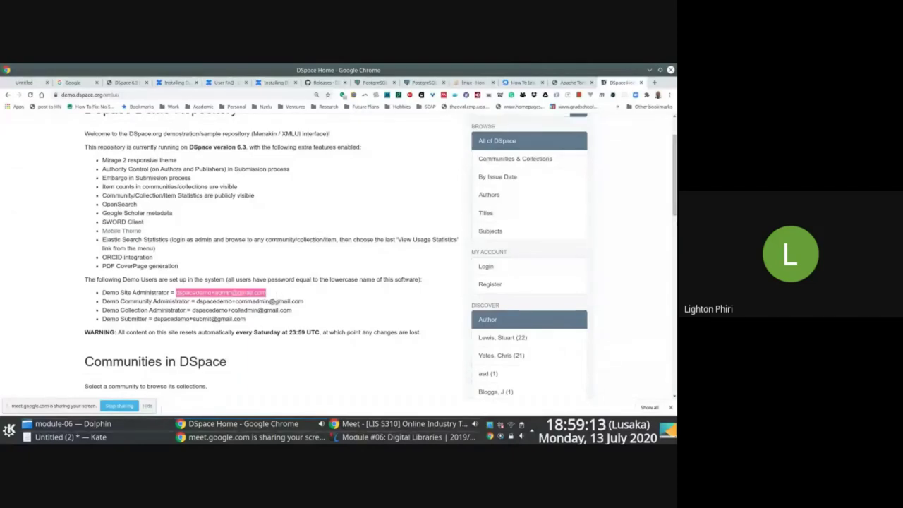
{"action": "scroll", "coordinate": [277, 295], "scroll_direction": "up", "scroll_amount": 2}
{"action": "left_click", "coordinate": [573, 125]}
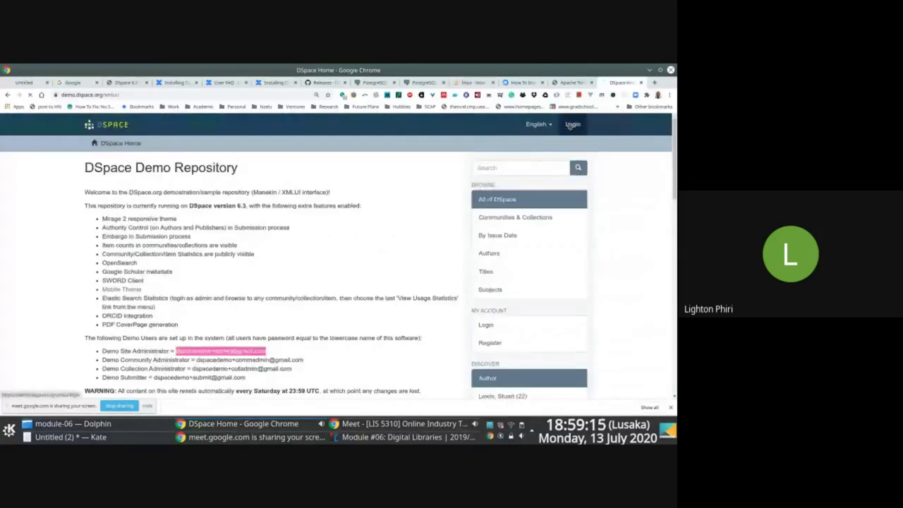
{"action": "key", "text": "alt+Tab"}
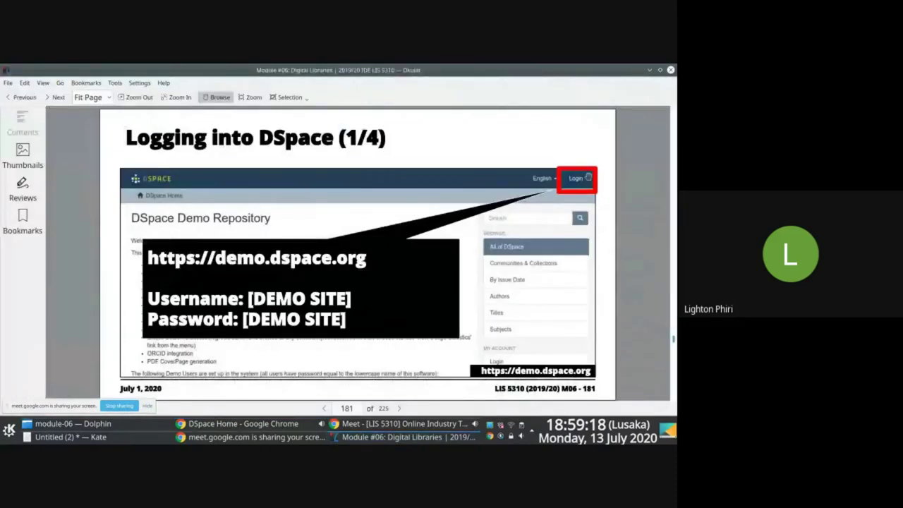
- Sign in with the site administrator's e-mail and password, then page the slides back to Introduction (2/2)
{"action": "key", "text": "alt+Tab"}
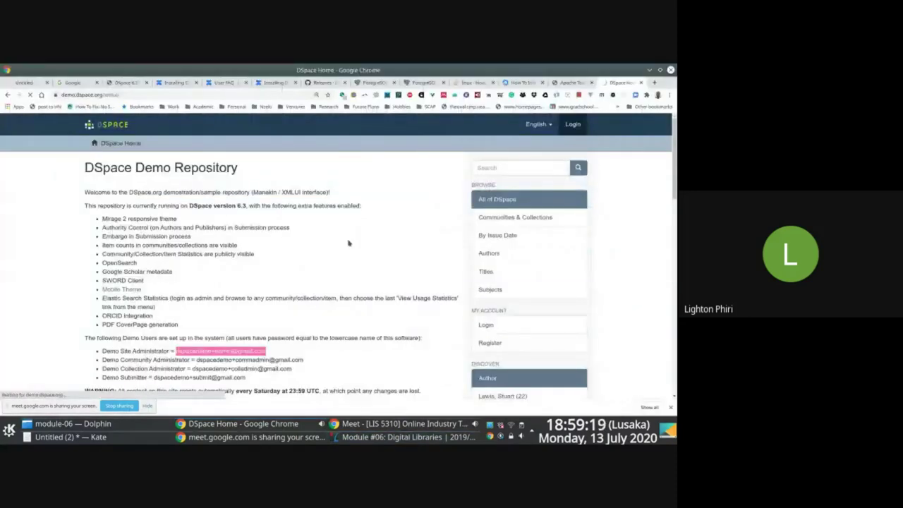
{"action": "key", "text": "ctrl+v"}
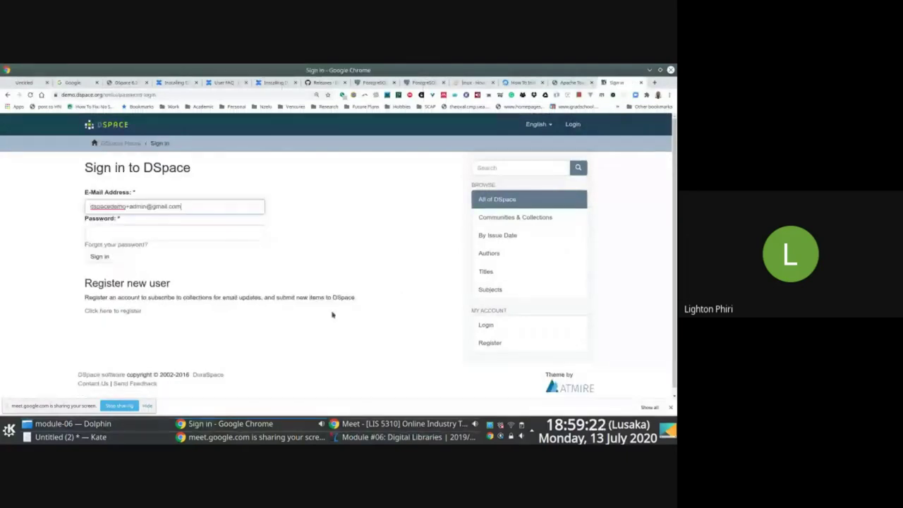
{"action": "key", "text": "Tab"}
{"action": "type", "text": "dspace"}
{"action": "key", "text": "Return"}
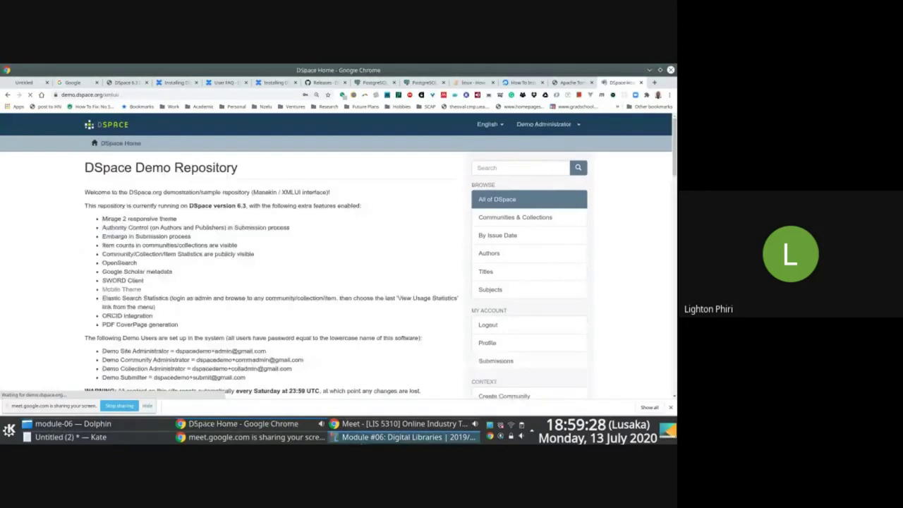
{"action": "key", "text": "alt+Tab"}
{"action": "scroll", "coordinate": [341, 331], "scroll_direction": "up", "scroll_amount": 1}
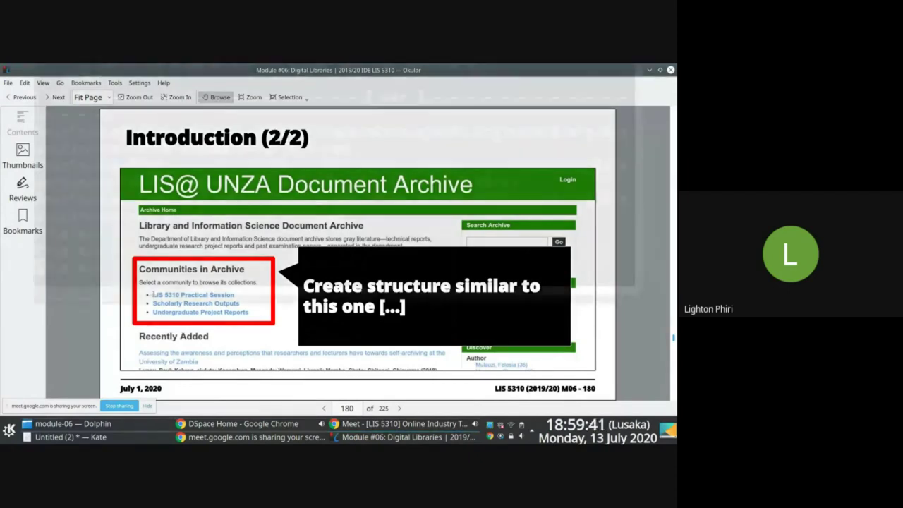
- Advance the slides to Logging into DSpace (2/4) and return to the signed-in DSpace demo
{"action": "key", "text": "F12"}
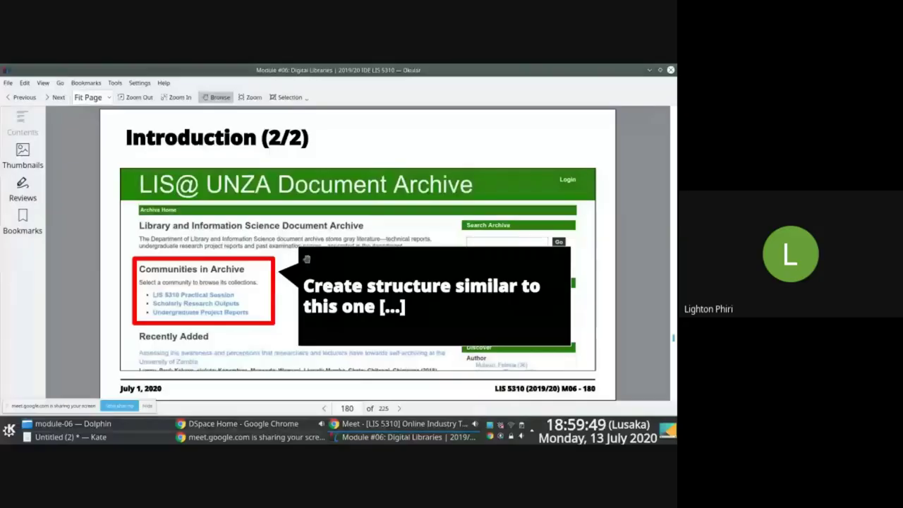
{"action": "key", "text": "Page_Down"}
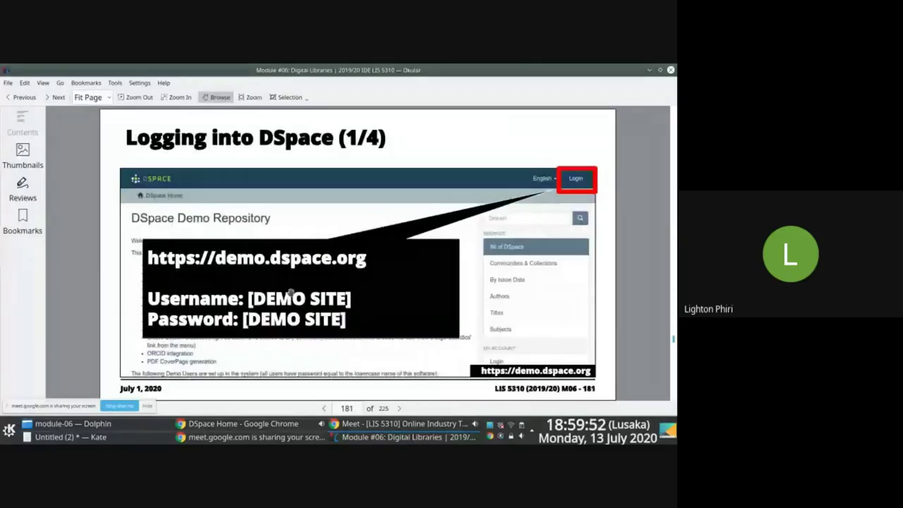
{"action": "key", "text": "Page_Down"}
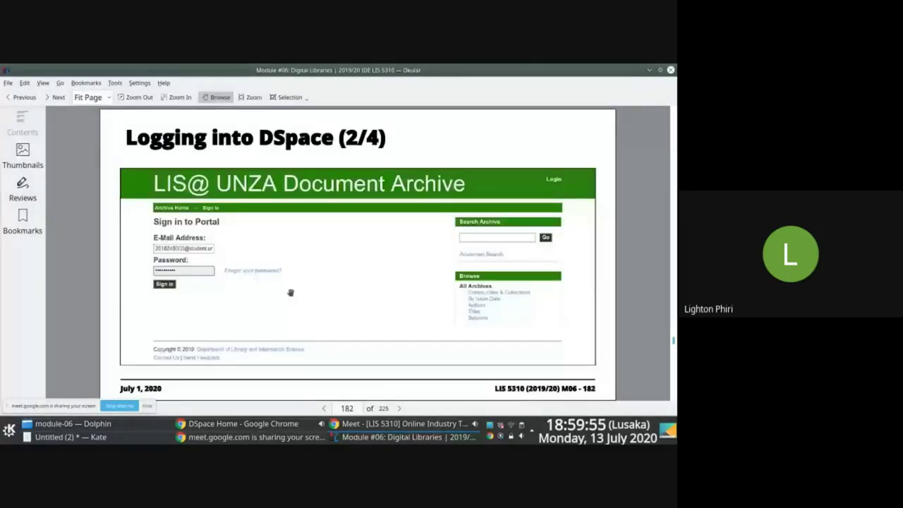
{"action": "key", "text": "alt+Tab"}
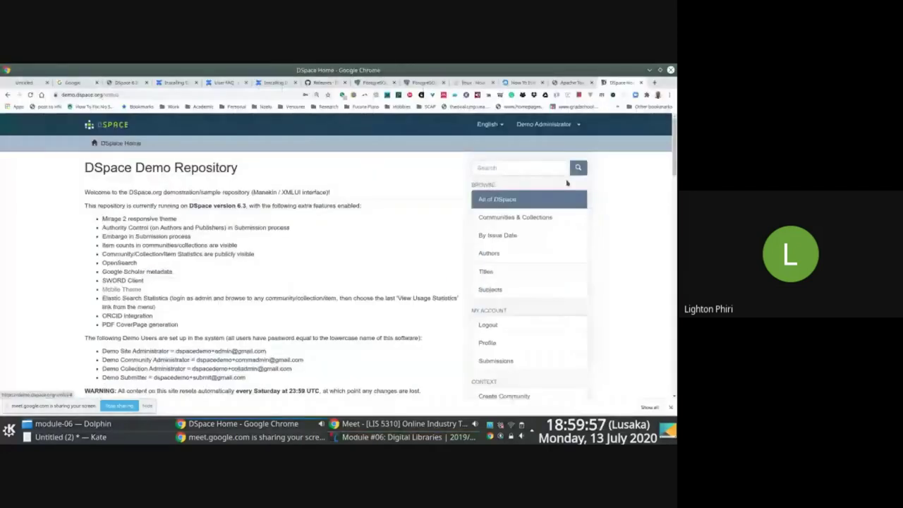
{"action": "key", "text": "alt+Tab"}
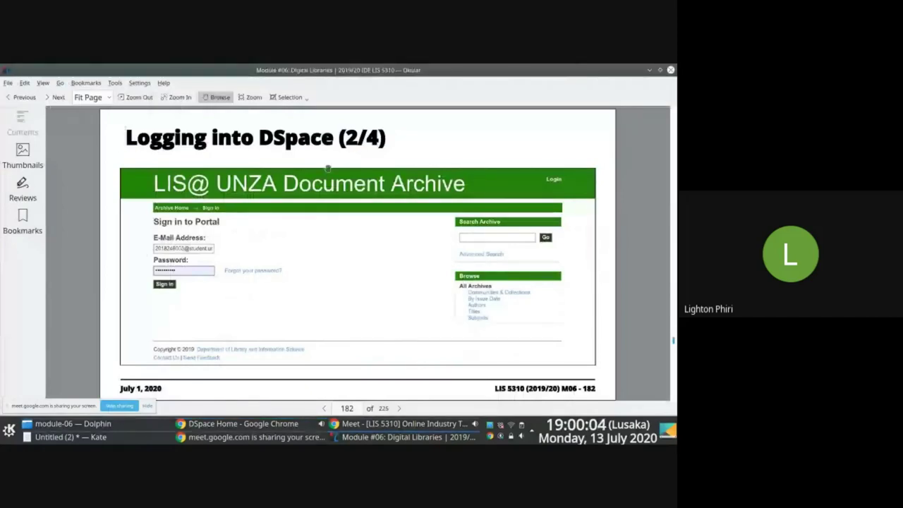
{"action": "key", "text": "alt+Tab"}
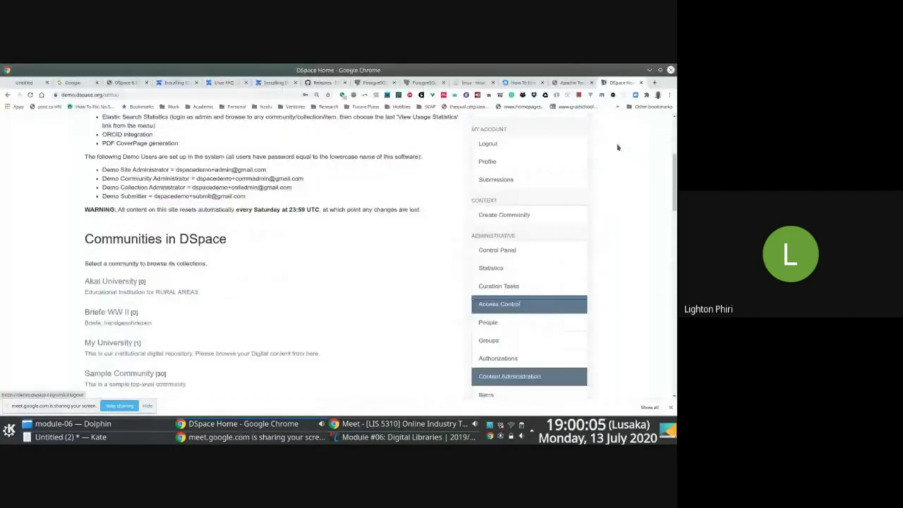
- In the administrator's profile, set First Name to Demo-LIS5310 and keep Last Name as Administrator
{"action": "scroll", "coordinate": [618, 147], "scroll_direction": "up", "scroll_amount": 5}
{"action": "left_click", "coordinate": [543, 123]}
{"action": "left_click", "coordinate": [534, 152]}
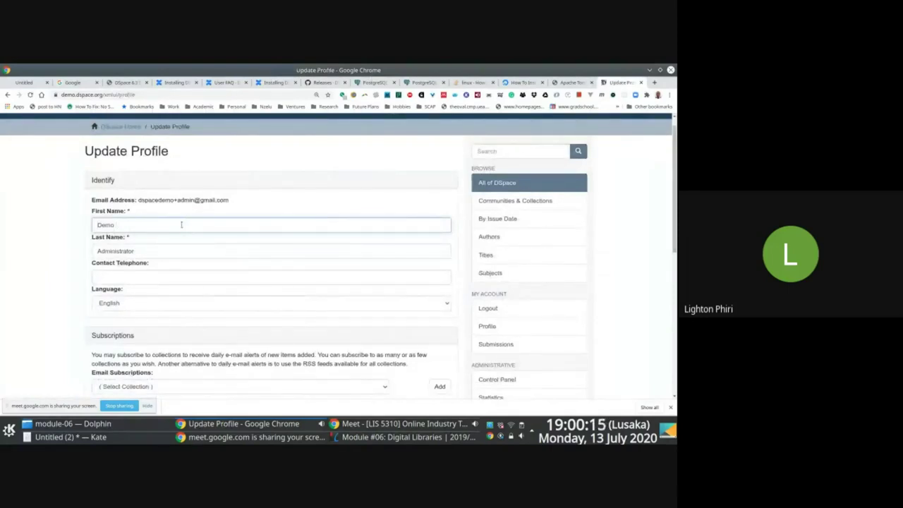
{"action": "type", "text": "University of Zambia"}
{"action": "left_click", "coordinate": [151, 246]}
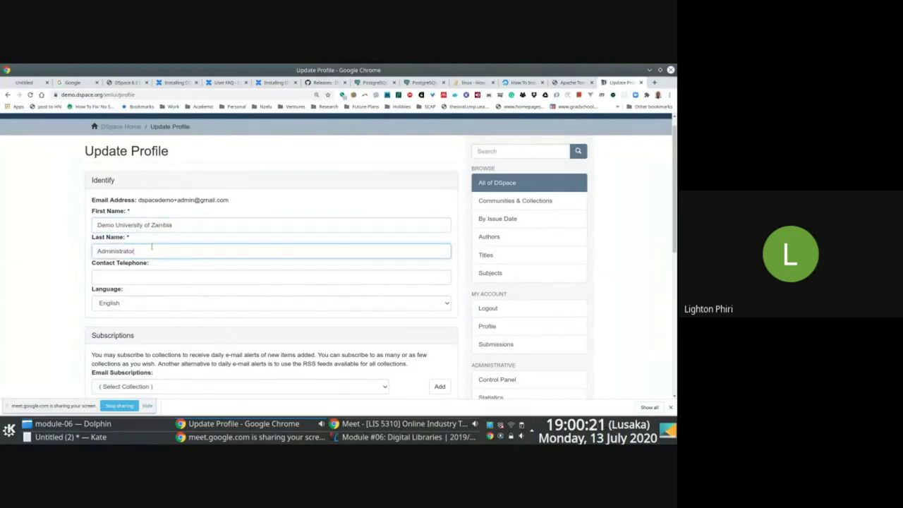
{"action": "type", "text": "University"}
{"action": "key", "text": "BackSpace"}
{"action": "key", "text": "BackSpace"}
{"action": "key", "text": "BackSpace"}
{"action": "key", "text": "BackSpace"}
{"action": "key", "text": "BackSpace"}
{"action": "key", "text": "BackSpace"}
{"action": "key", "text": "BackSpace"}
{"action": "key", "text": "BackSpace"}
{"action": "key", "text": "BackSpace"}
{"action": "key", "text": "BackSpace"}
{"action": "key", "text": "BackSpace"}
{"action": "key", "text": "Home"}
{"action": "left_click", "coordinate": [180, 223]}
{"action": "left_click_drag", "start_coordinate": [114, 225], "coordinate": [211, 226]}
{"action": "key", "text": "BackSpace"}
{"action": "key", "text": "BackSpace"}
{"action": "type", "text": "-LI"}
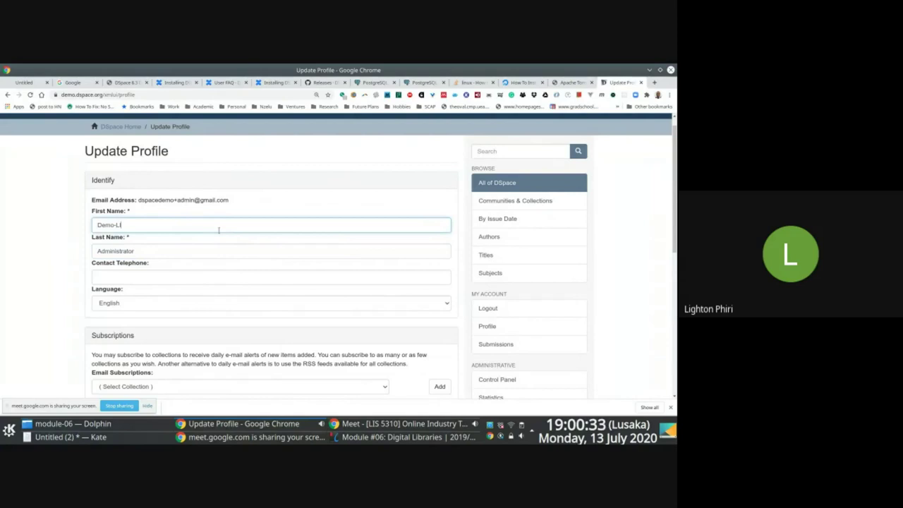
{"action": "type", "text": "S5310"}
- Scroll to the bottom of the profile form and click Update Profile
{"action": "scroll", "coordinate": [529, 353], "scroll_direction": "down", "scroll_amount": 2}
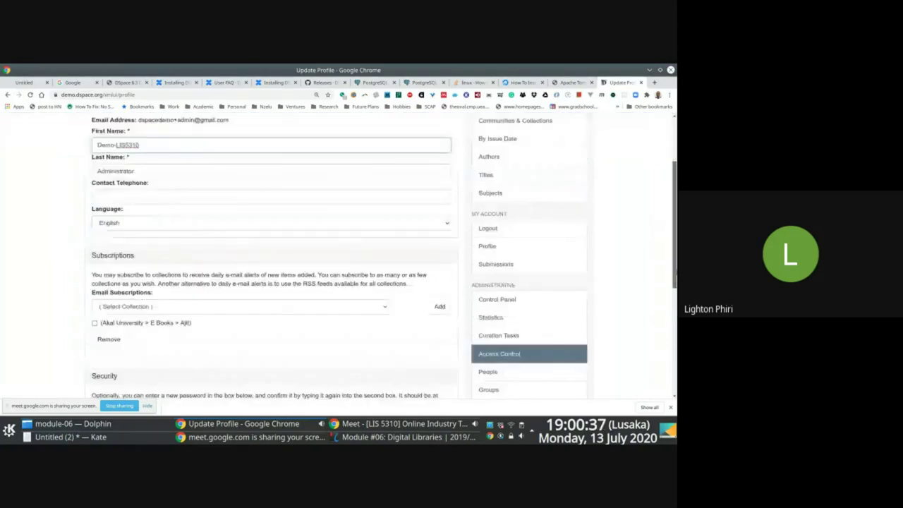
{"action": "scroll", "coordinate": [530, 367], "scroll_direction": "down", "scroll_amount": 1}
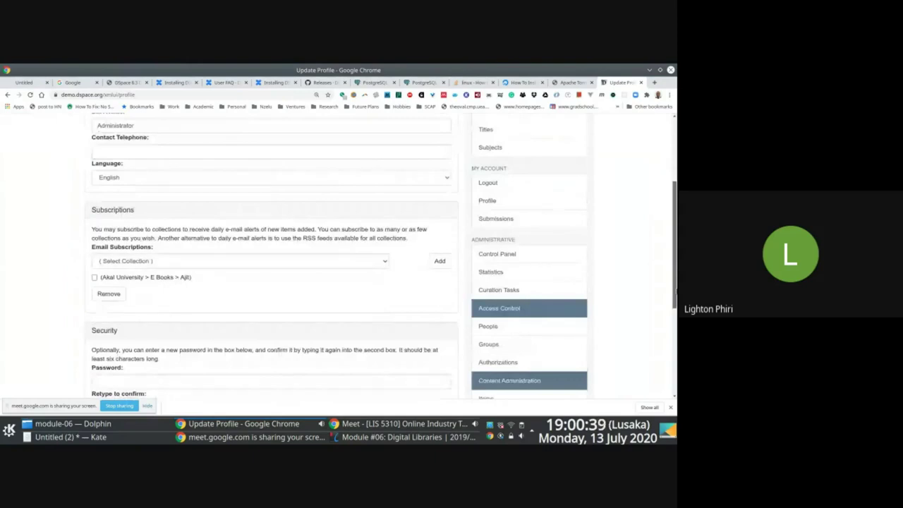
{"action": "scroll", "coordinate": [530, 367], "scroll_direction": "down", "scroll_amount": 2}
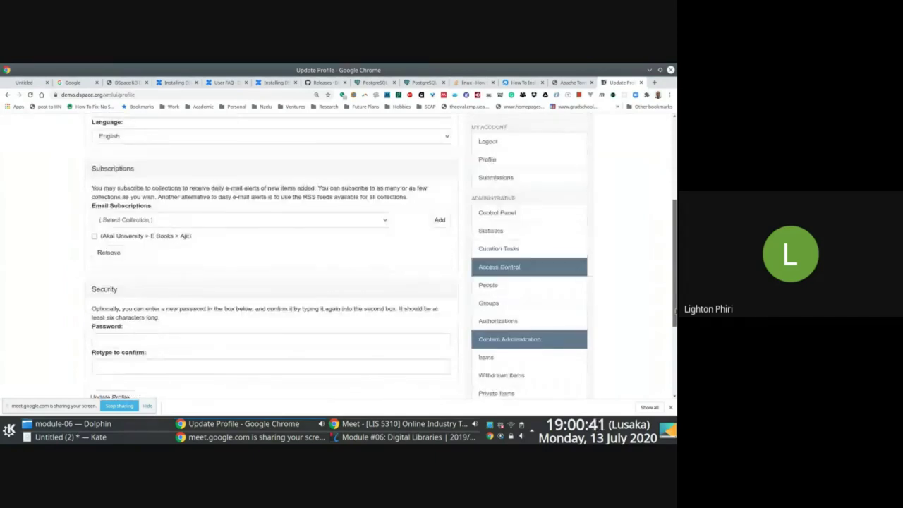
{"action": "scroll", "coordinate": [381, 256], "scroll_direction": "down", "scroll_amount": 1}
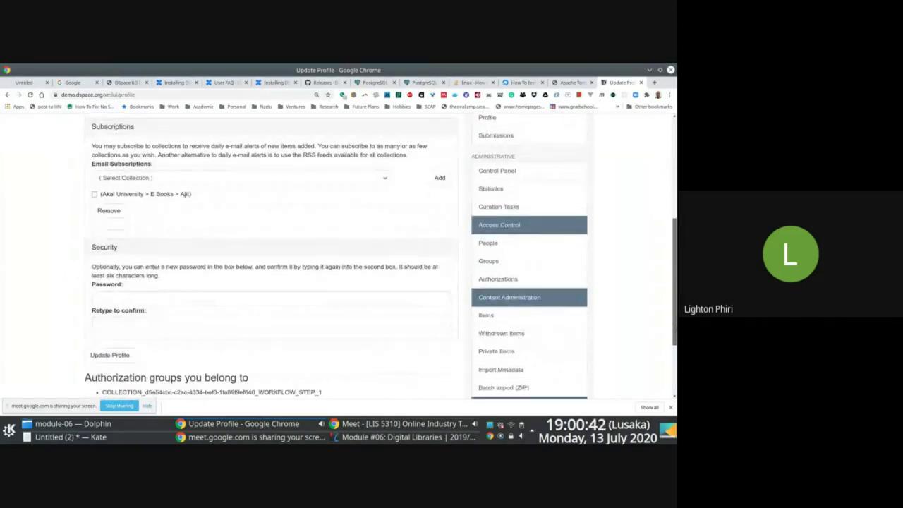
{"action": "scroll", "coordinate": [490, 127], "scroll_direction": "up", "scroll_amount": 6}
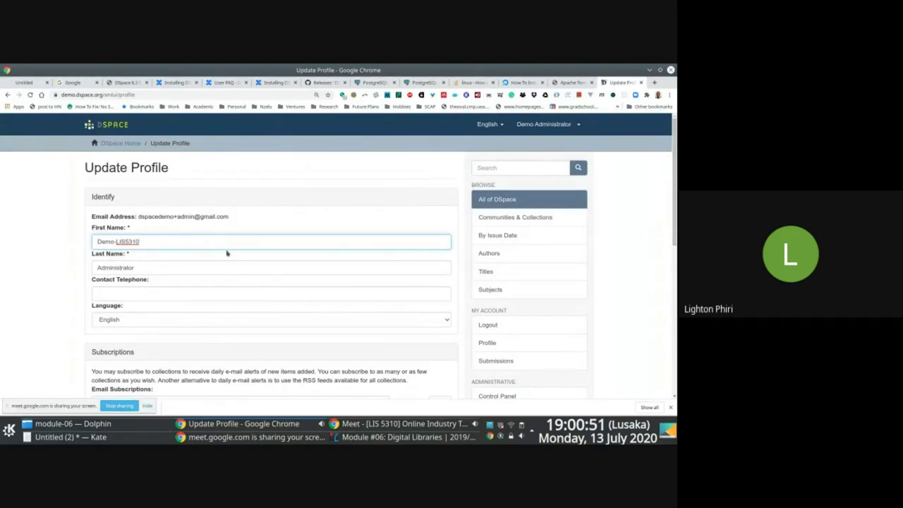
{"action": "scroll", "coordinate": [339, 254], "scroll_direction": "down", "scroll_amount": 2}
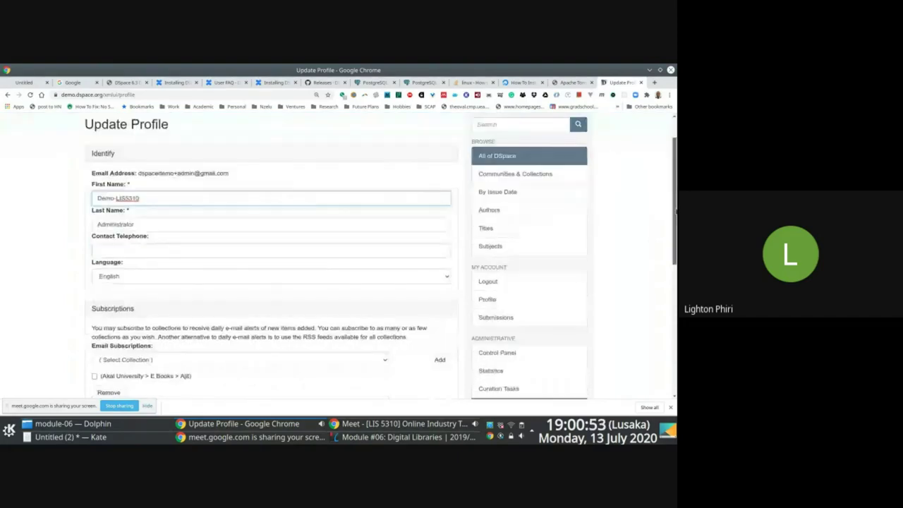
{"action": "scroll", "coordinate": [665, 178], "scroll_direction": "up", "scroll_amount": 2}
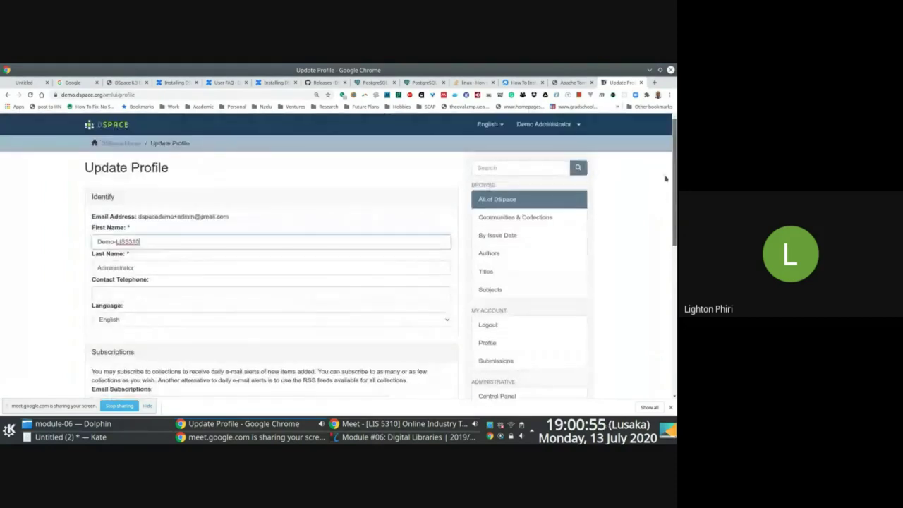
{"action": "scroll", "coordinate": [670, 210], "scroll_direction": "down", "scroll_amount": 2}
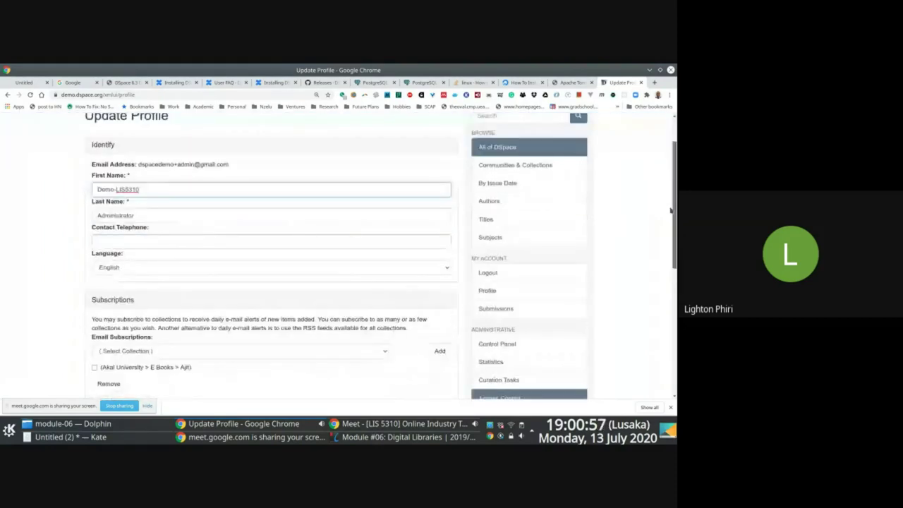
{"action": "scroll", "coordinate": [671, 209], "scroll_direction": "down", "scroll_amount": 4}
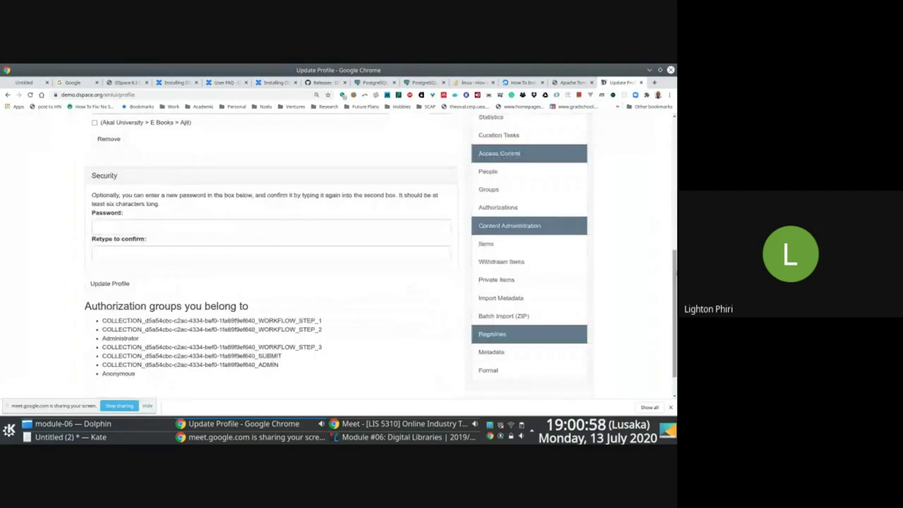
{"action": "scroll", "coordinate": [146, 260], "scroll_direction": "down", "scroll_amount": 1}
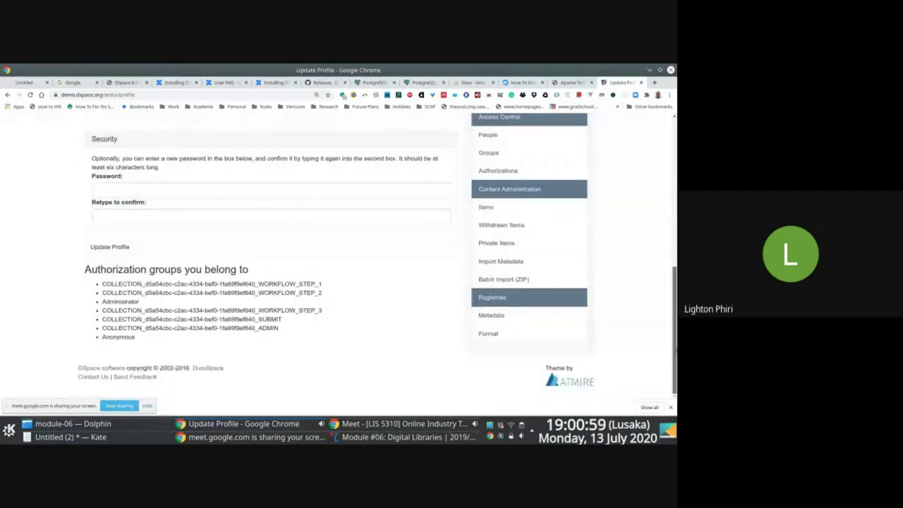
{"action": "left_click", "coordinate": [110, 247]}
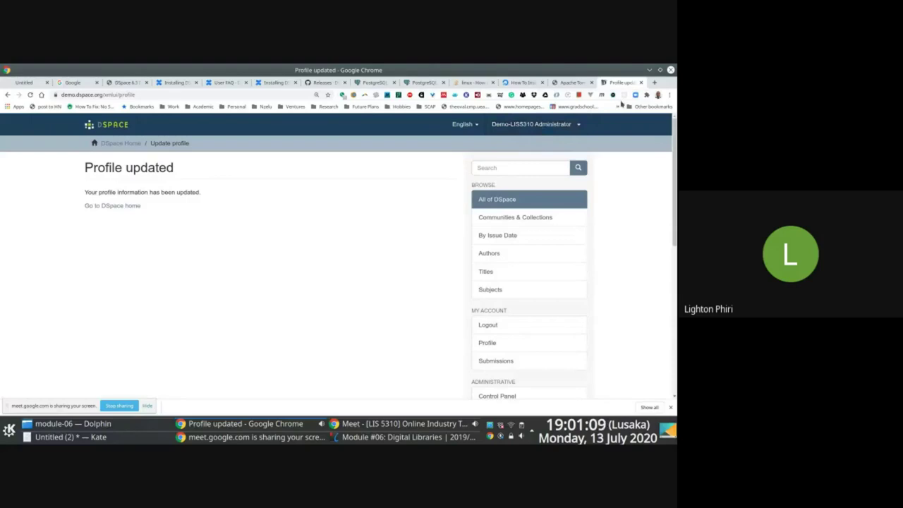
- Open dspace.unza.zm in a new tab and go to its Login page
{"action": "left_click", "coordinate": [655, 83]}
{"action": "type", "text": "d"}
{"action": "key", "text": "Return"}
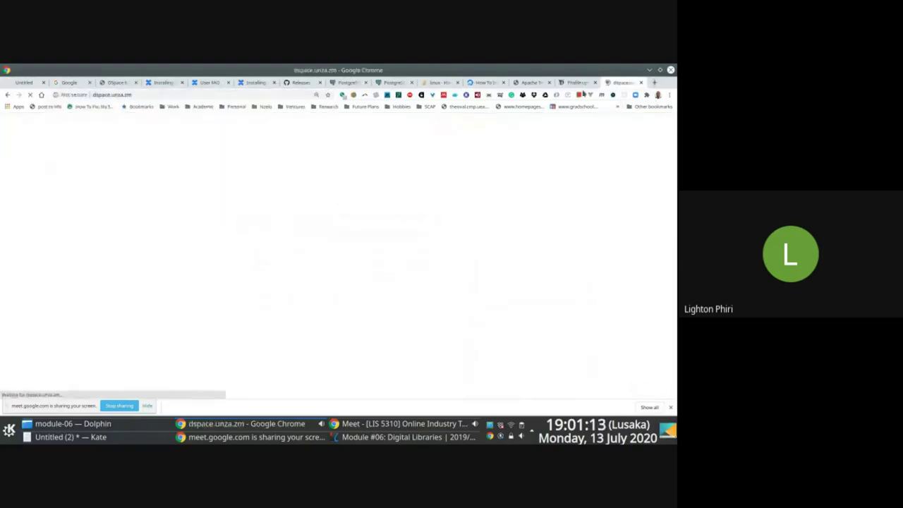
{"action": "left_click", "coordinate": [607, 128]}
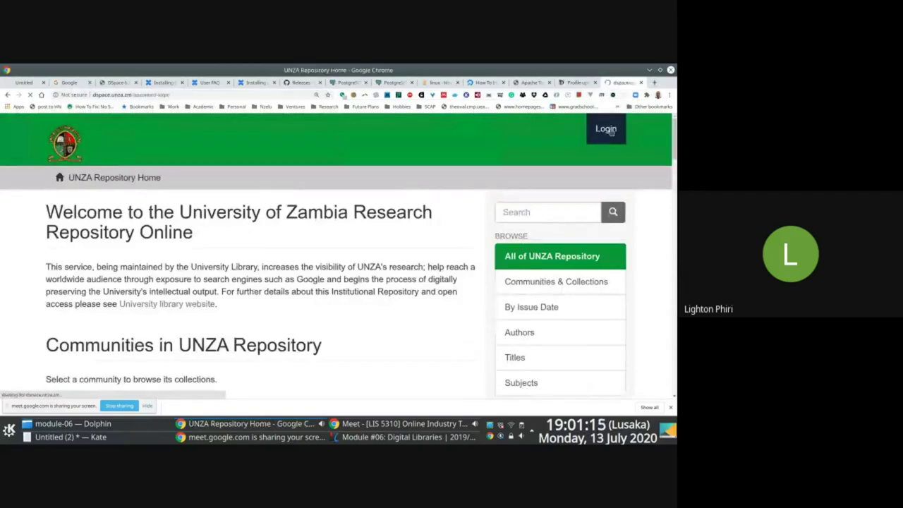
- Sign in to the UNZA Repository using the browser's saved account
{"action": "left_click", "coordinate": [130, 266]}
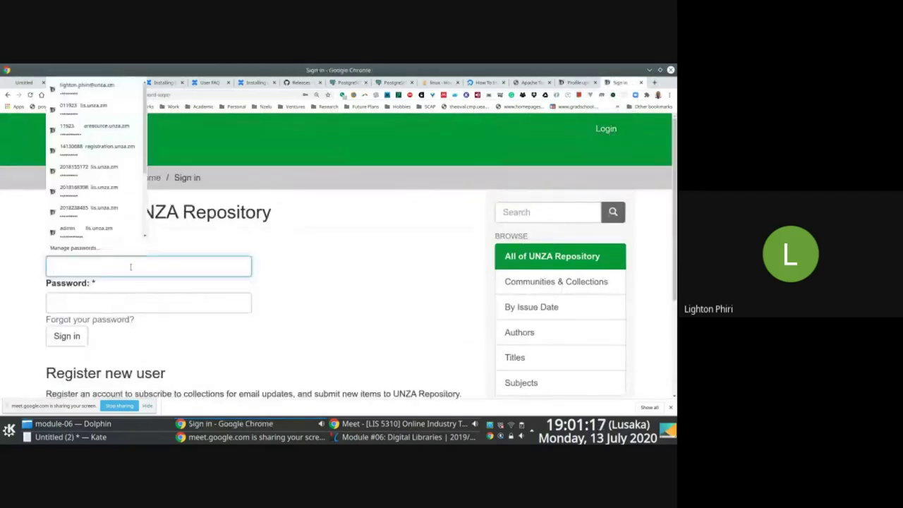
{"action": "left_click", "coordinate": [107, 86]}
{"action": "left_click", "coordinate": [65, 338]}
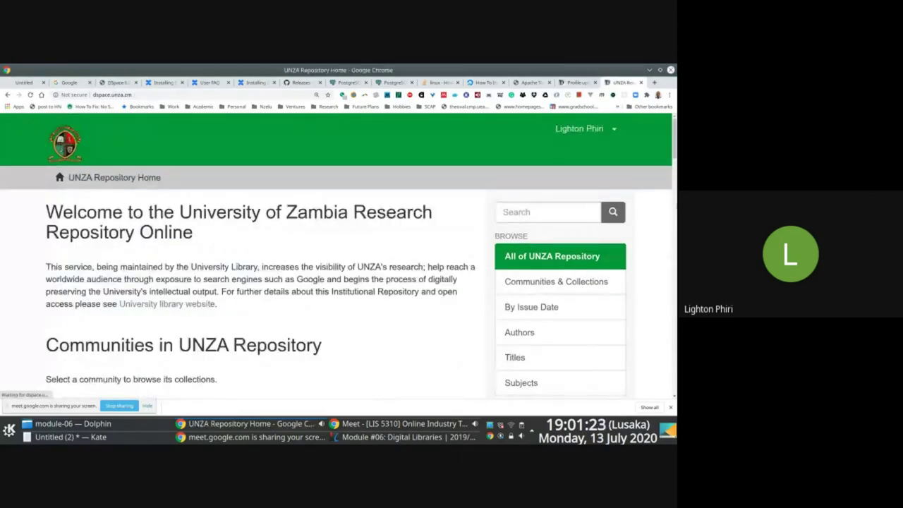
{"action": "left_click", "coordinate": [351, 194]}
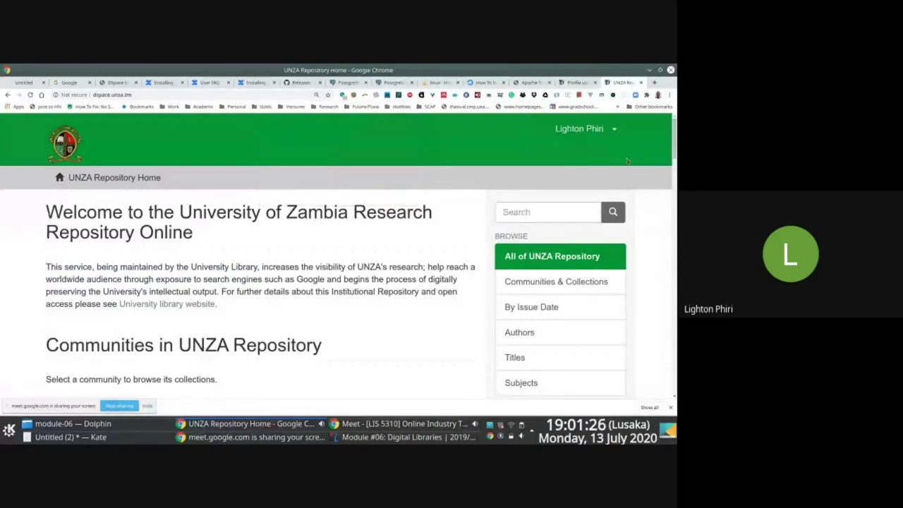
{"action": "left_click_drag", "start_coordinate": [670, 154], "coordinate": [670, 194]}
- Start a new submission to Education > Library and Information Studies, then return to the demo tab
{"action": "left_click", "coordinate": [542, 176]}
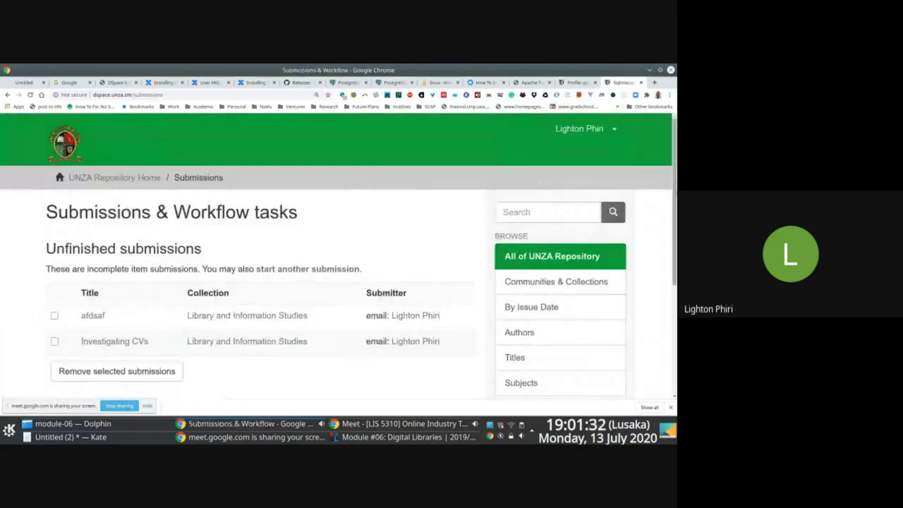
{"action": "scroll", "coordinate": [339, 256], "scroll_direction": "down", "scroll_amount": 1}
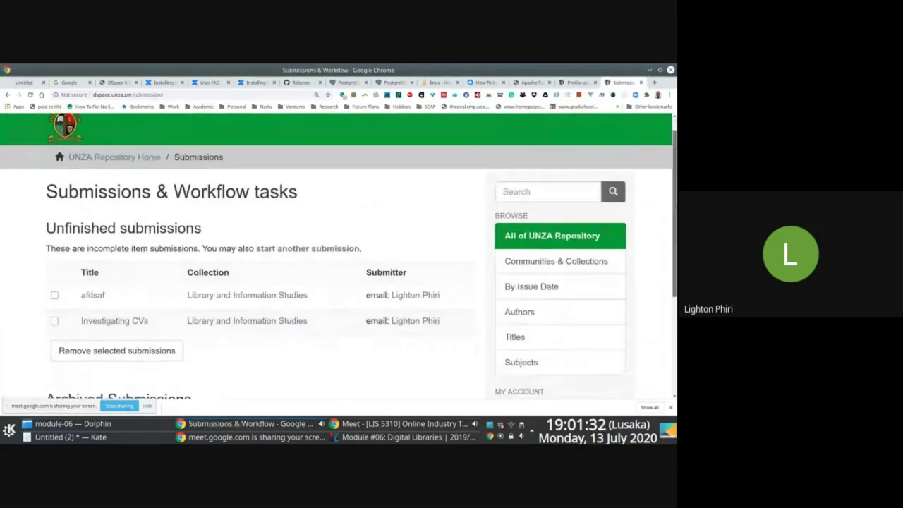
{"action": "scroll", "coordinate": [338, 254], "scroll_direction": "down", "scroll_amount": 5}
{"action": "scroll", "coordinate": [658, 270], "scroll_direction": "up", "scroll_amount": 1}
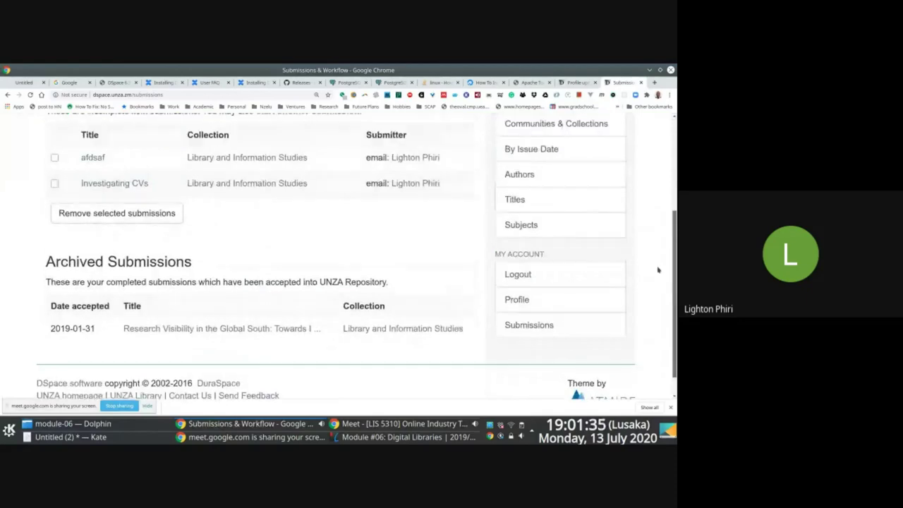
{"action": "scroll", "coordinate": [652, 261], "scroll_direction": "up", "scroll_amount": 2}
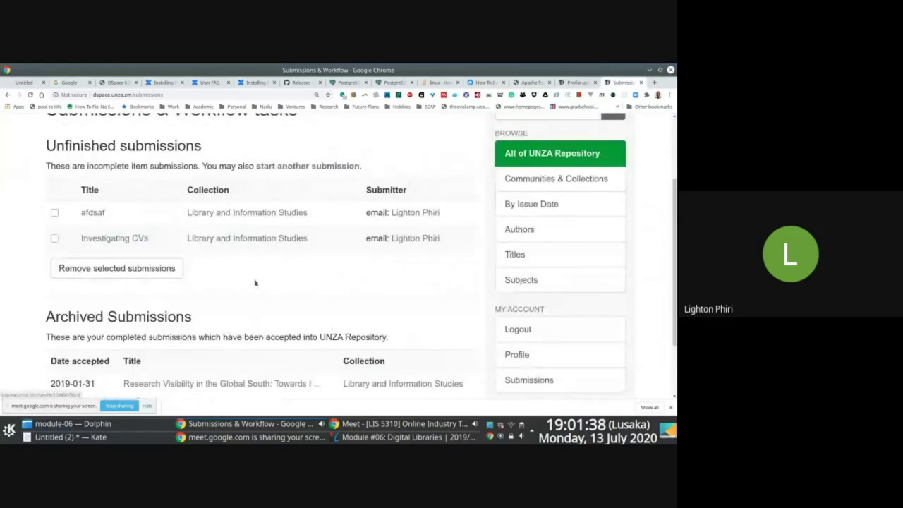
{"action": "left_click", "coordinate": [288, 167]}
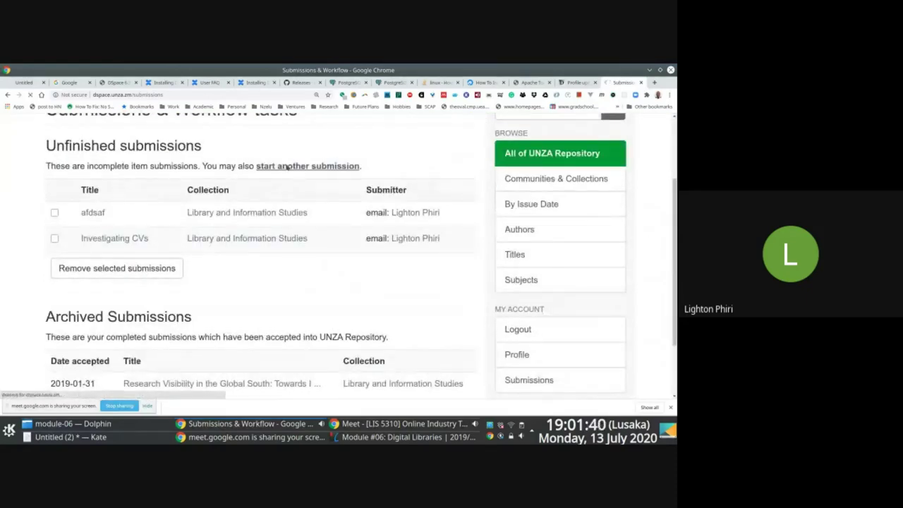
{"action": "left_click", "coordinate": [217, 292]}
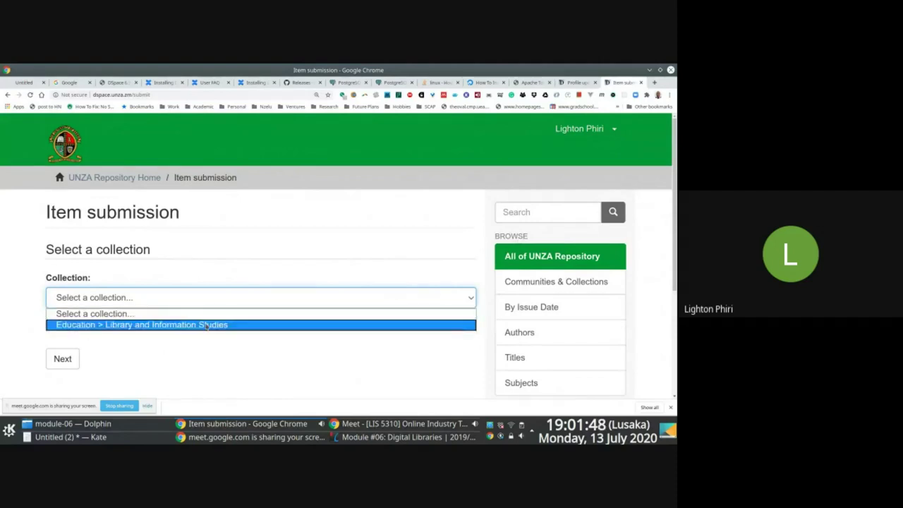
{"action": "left_click", "coordinate": [205, 325]}
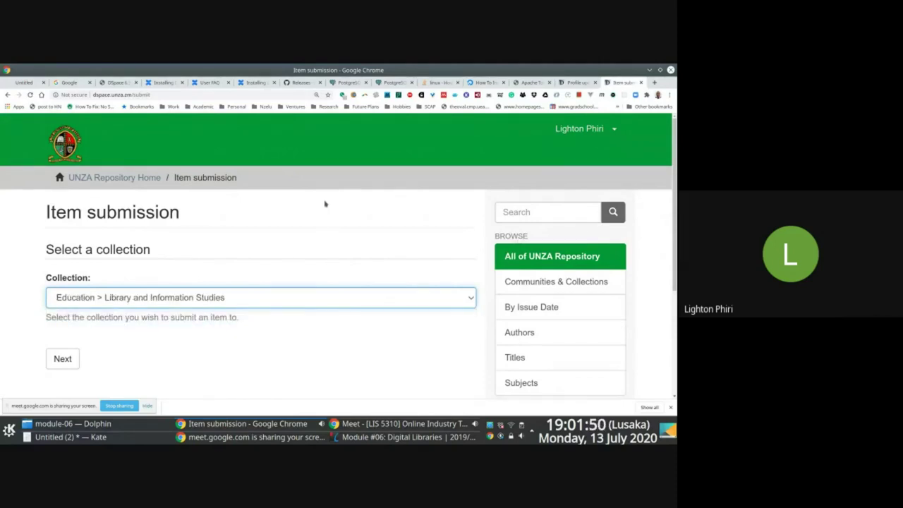
{"action": "left_click", "coordinate": [577, 82]}
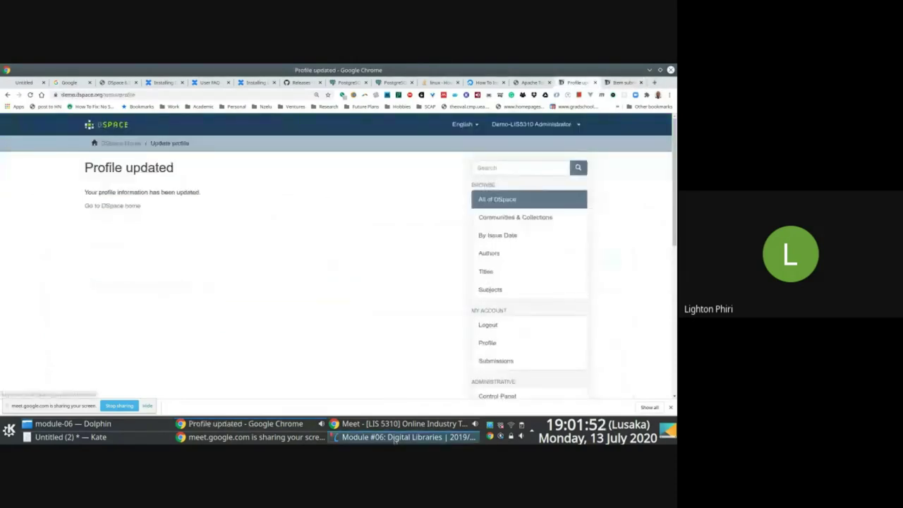
- Scroll the lecture slides ahead to Working with Communities (1/4), then return to the DSpace demo page
{"action": "left_click", "coordinate": [395, 438]}
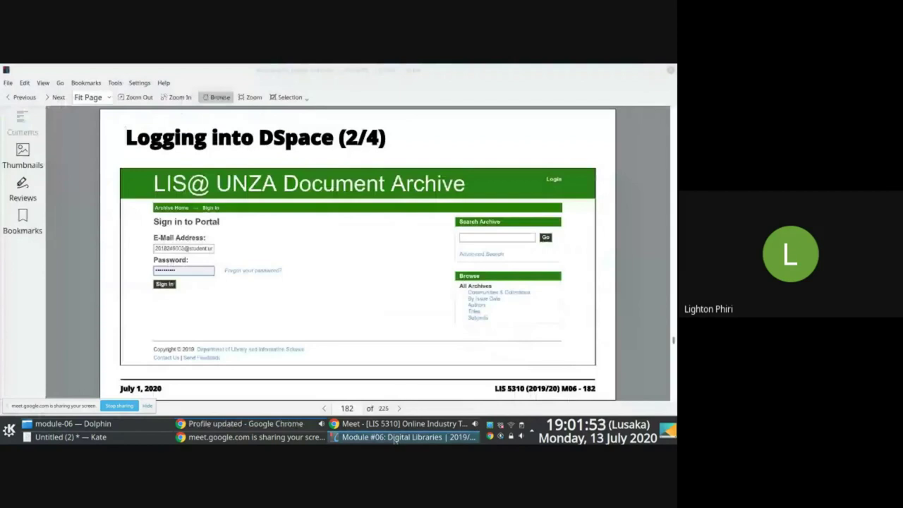
{"action": "key", "text": "F12"}
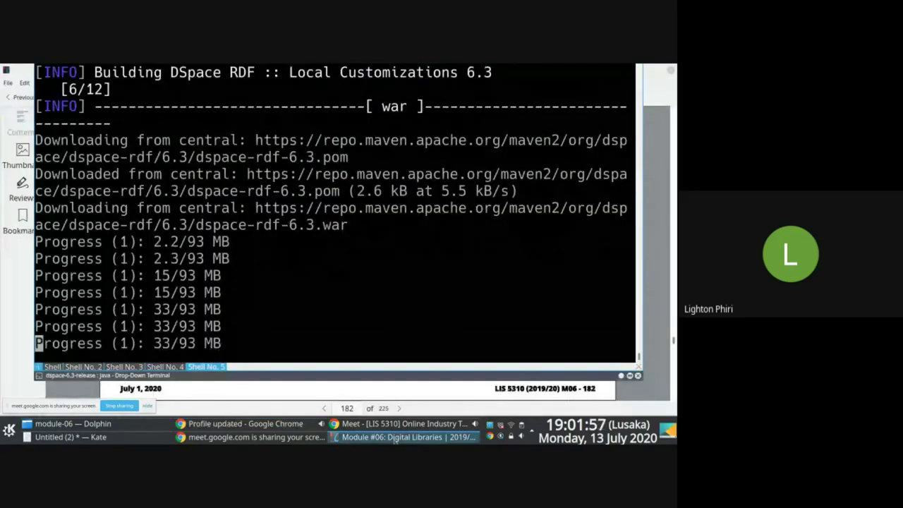
{"action": "key", "text": "F12"}
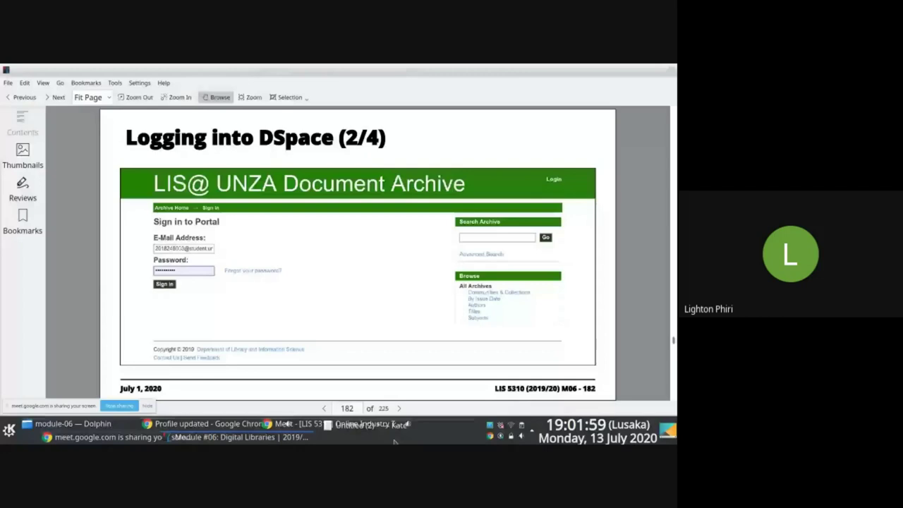
{"action": "scroll", "coordinate": [365, 285], "scroll_direction": "up", "scroll_amount": 1}
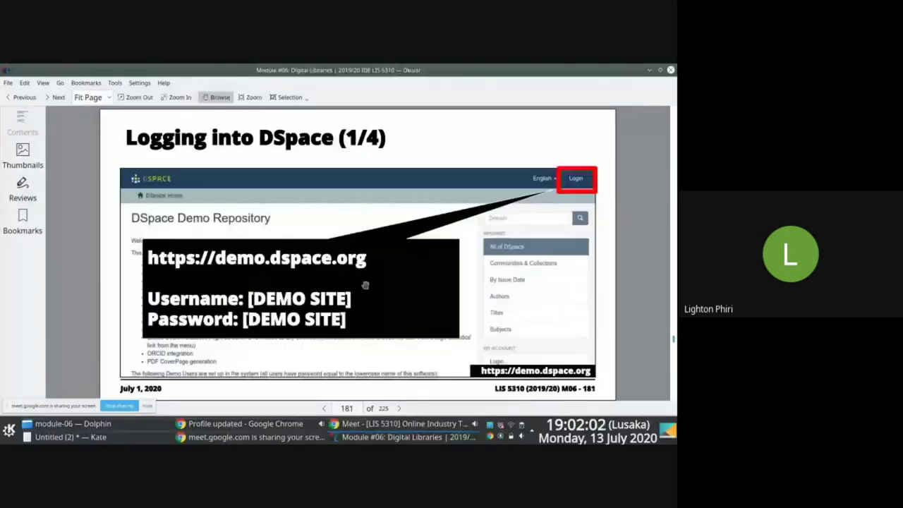
{"action": "scroll", "coordinate": [365, 285], "scroll_direction": "down", "scroll_amount": 1}
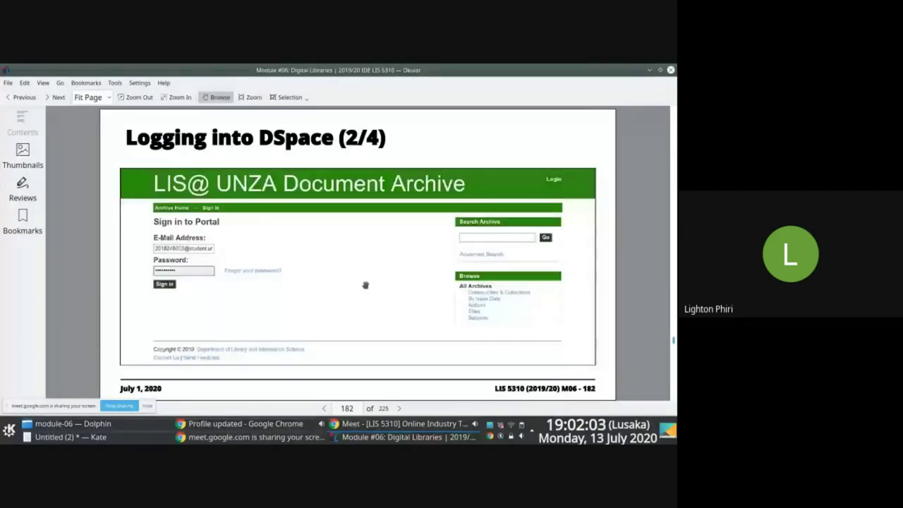
{"action": "scroll", "coordinate": [365, 285], "scroll_direction": "down", "scroll_amount": 1}
{"action": "scroll", "coordinate": [366, 285], "scroll_direction": "down", "scroll_amount": 1}
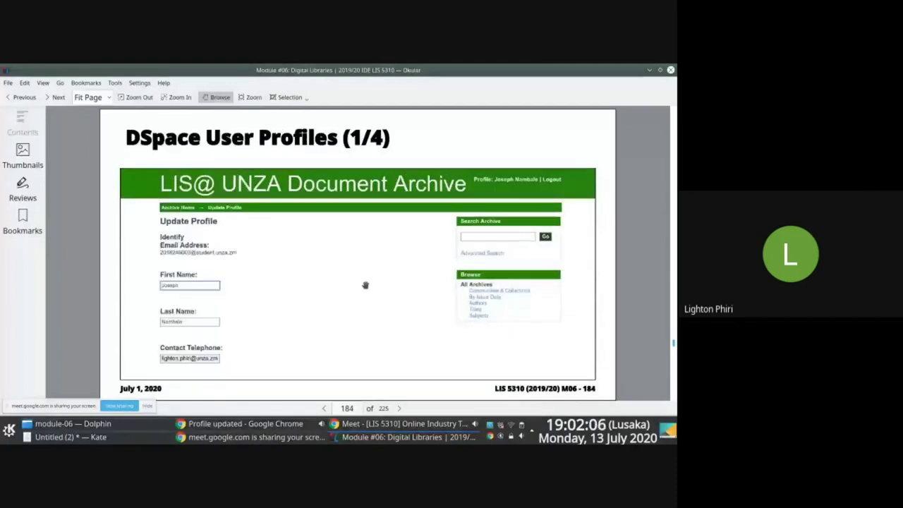
{"action": "scroll", "coordinate": [359, 287], "scroll_direction": "down", "scroll_amount": 1}
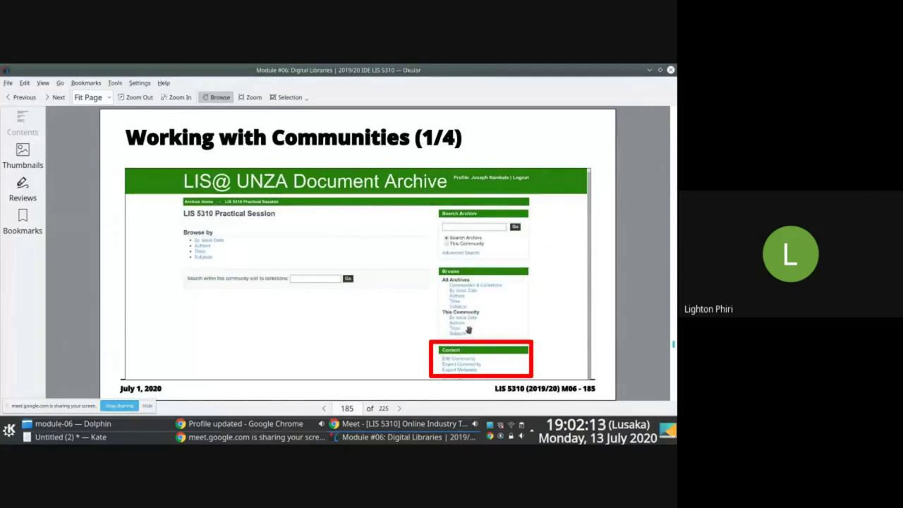
{"action": "key", "text": "alt+Tab"}
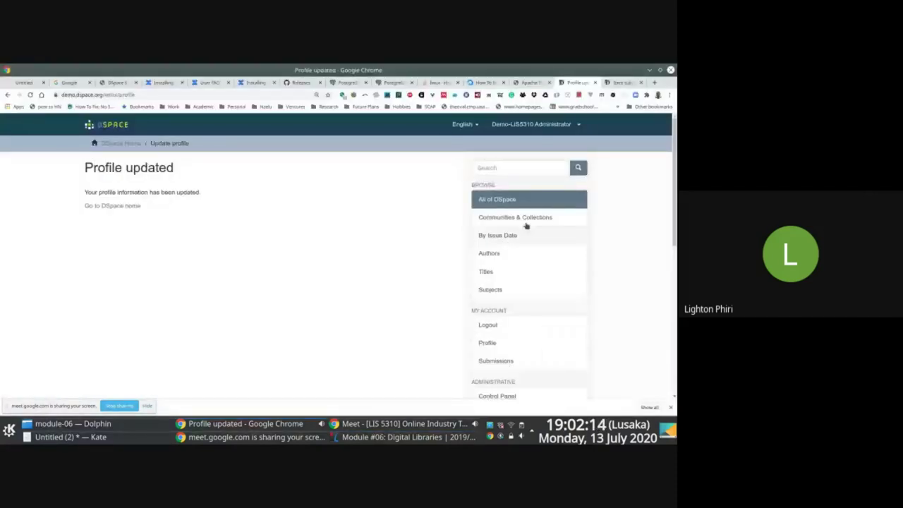
- Browse the Communities & Collections list (Akal University to Volleybal Magazine), then choose Create Community
{"action": "scroll", "coordinate": [529, 341], "scroll_direction": "down", "scroll_amount": 3}
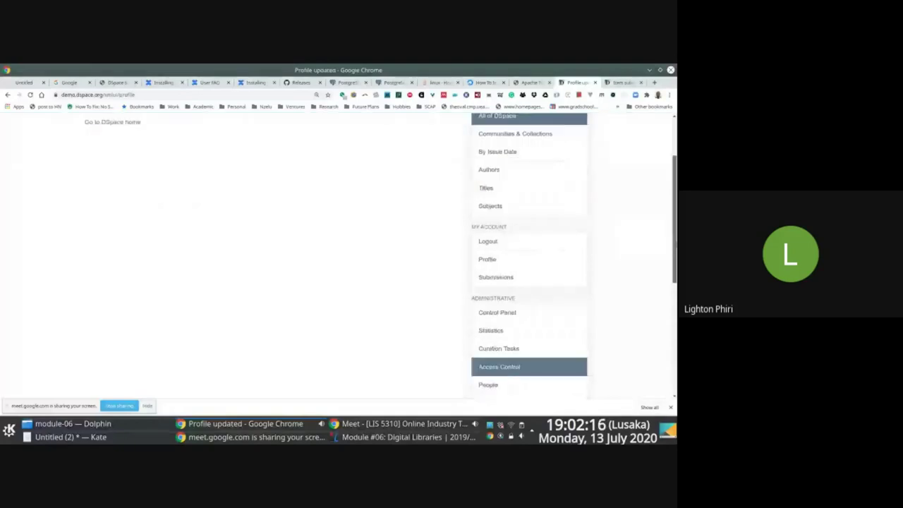
{"action": "scroll", "coordinate": [530, 342], "scroll_direction": "up", "scroll_amount": 2}
{"action": "left_click", "coordinate": [529, 152]}
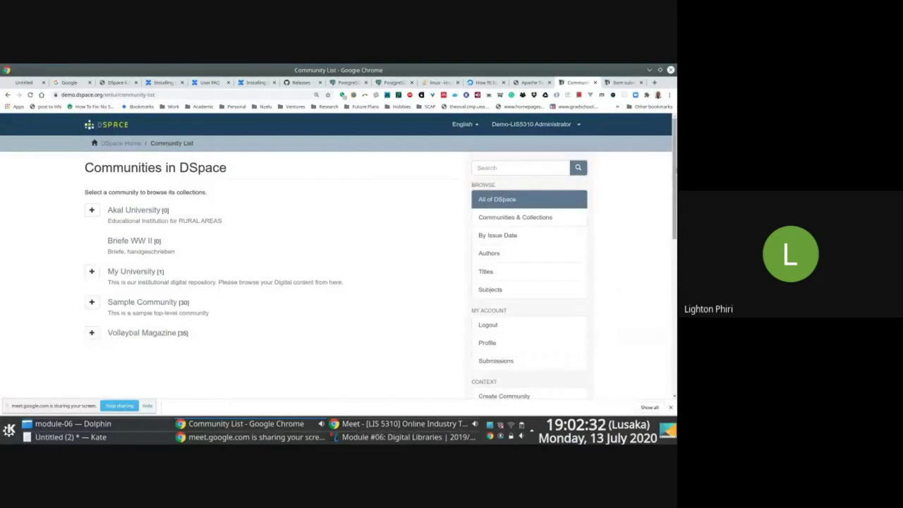
{"action": "scroll", "coordinate": [339, 254], "scroll_direction": "down", "scroll_amount": 2}
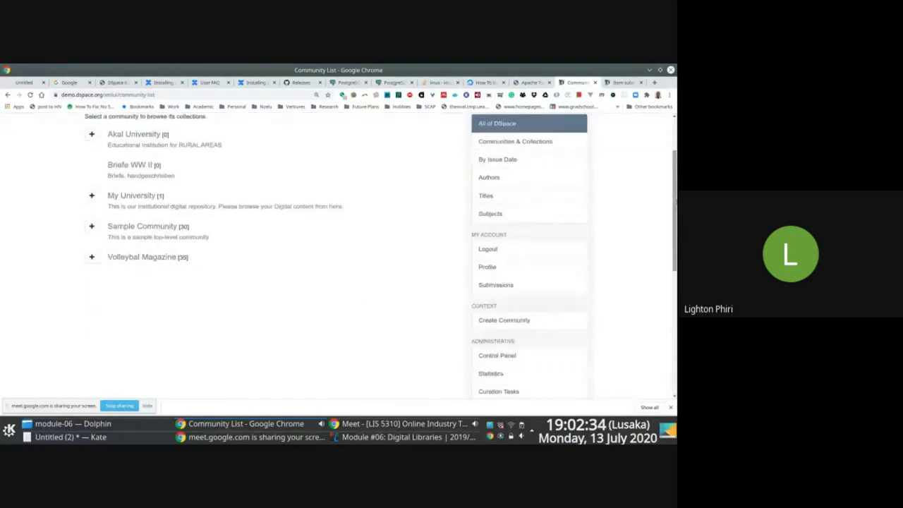
{"action": "scroll", "coordinate": [338, 254], "scroll_direction": "down", "scroll_amount": 1}
{"action": "scroll", "coordinate": [339, 254], "scroll_direction": "up", "scroll_amount": 3}
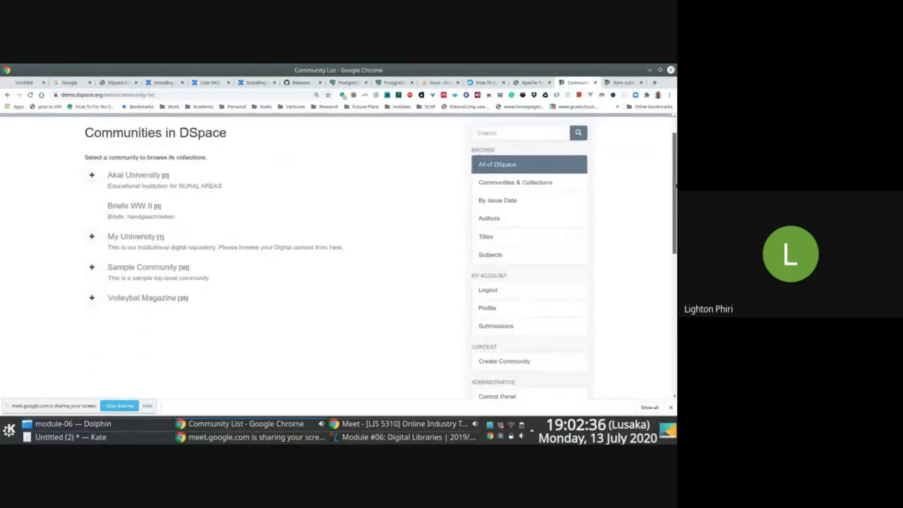
{"action": "scroll", "coordinate": [338, 254], "scroll_direction": "down", "scroll_amount": 6}
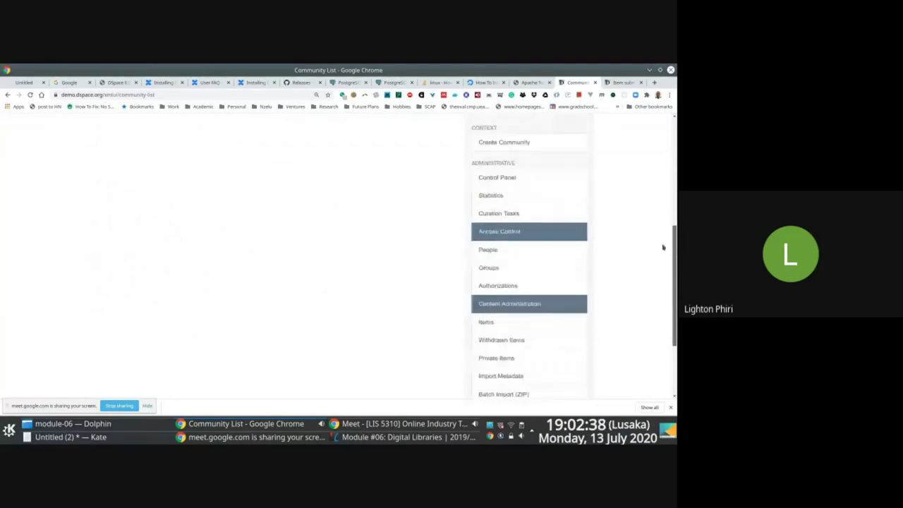
{"action": "scroll", "coordinate": [647, 212], "scroll_direction": "up", "scroll_amount": 5}
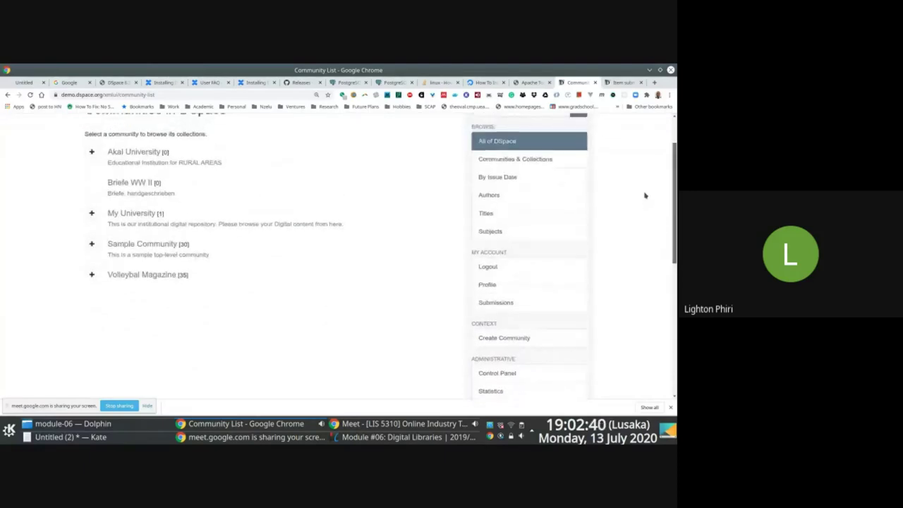
{"action": "scroll", "coordinate": [645, 198], "scroll_direction": "down", "scroll_amount": 8}
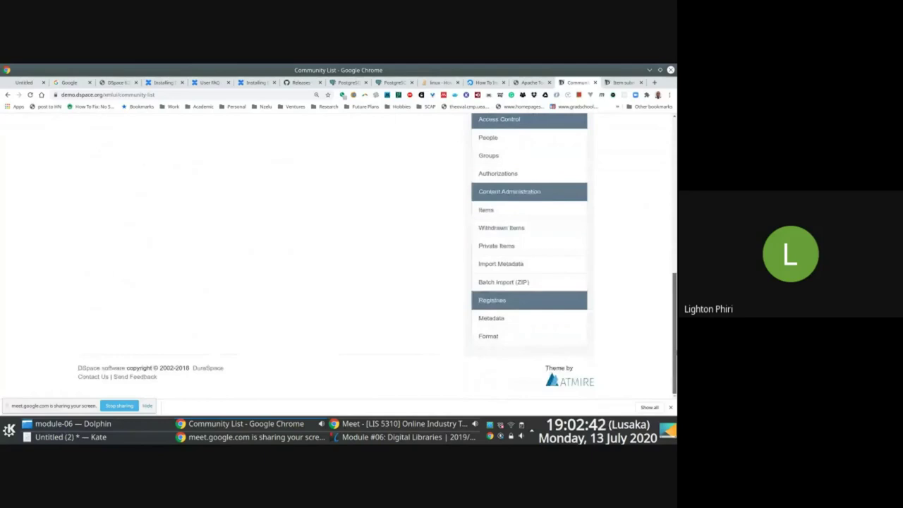
{"action": "scroll", "coordinate": [642, 240], "scroll_direction": "up", "scroll_amount": 6}
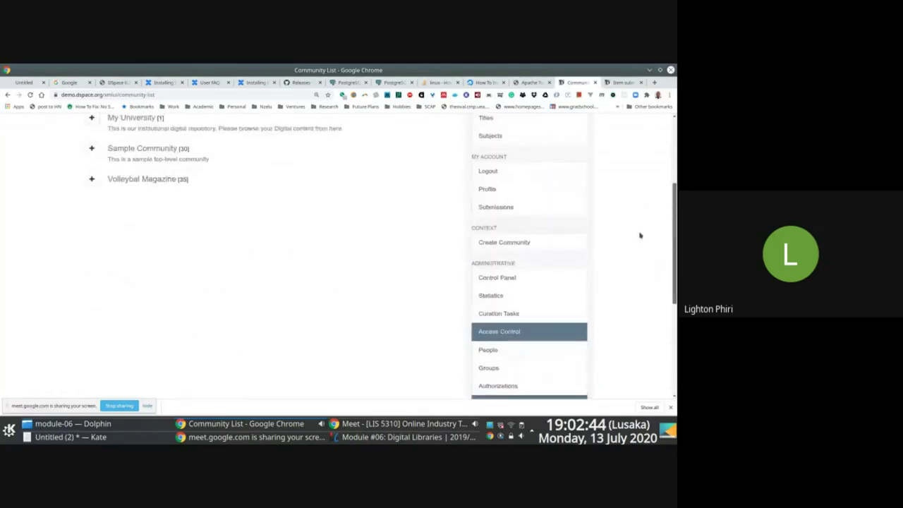
{"action": "left_click", "coordinate": [501, 250]}
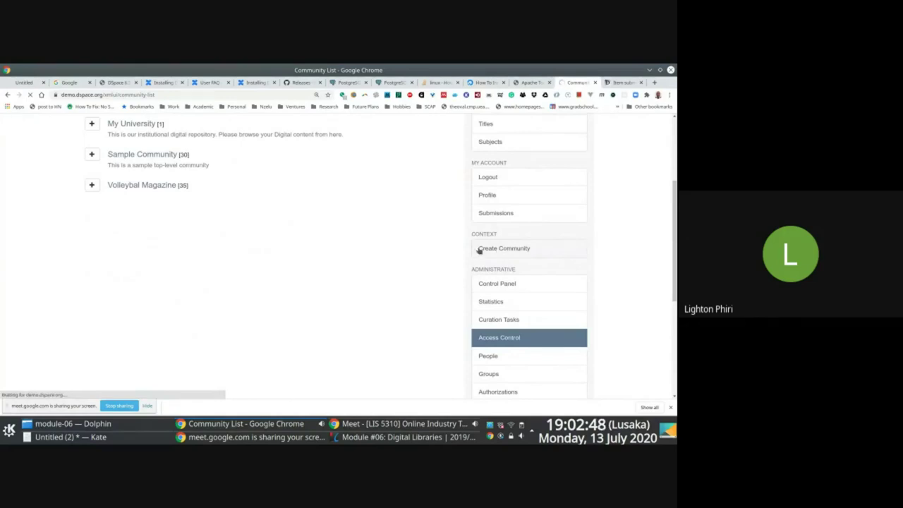
- Name the new community '2019/20 LIS 5310' and paste that text as its short description
{"action": "left_click", "coordinate": [156, 207]}
{"action": "type", "text": "LIS 5"}
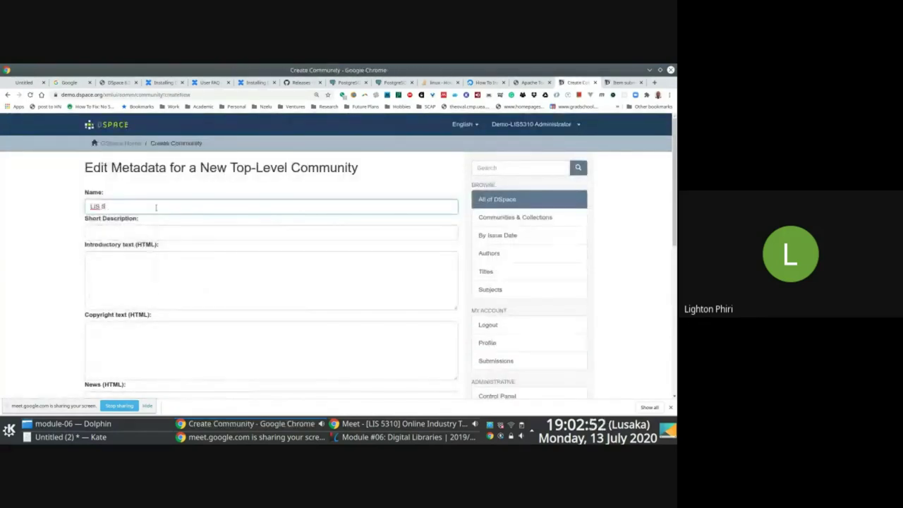
{"action": "type", "text": "310"}
{"action": "key", "text": "Home"}
{"action": "type", "text": "2019 /20"}
{"action": "left_click", "coordinate": [126, 231]}
{"action": "type", "text": "2019/20 LIS 5310"}
- Paste the same text as introductory and copyright text, then create the community
{"action": "scroll", "coordinate": [496, 217], "scroll_direction": "down", "scroll_amount": 1}
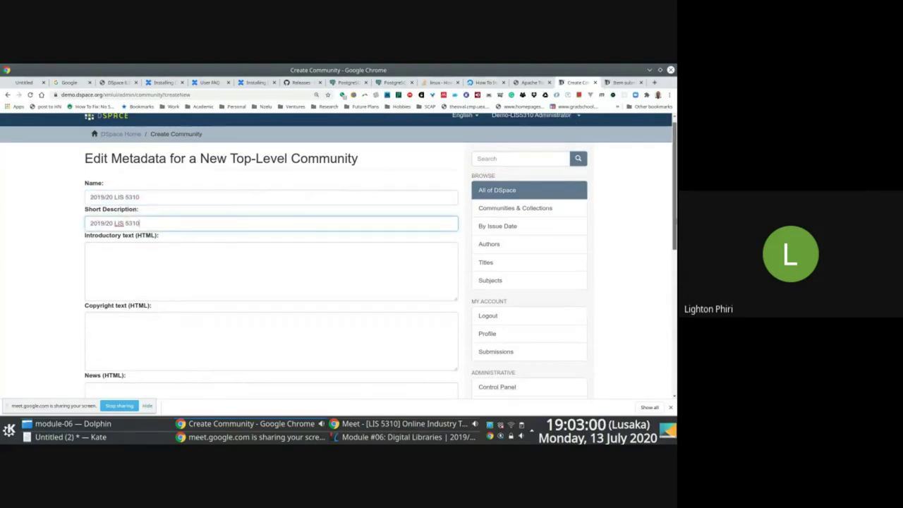
{"action": "scroll", "coordinate": [218, 171], "scroll_direction": "down", "scroll_amount": 3}
{"action": "left_click", "coordinate": [218, 171]}
{"action": "type", "text": "2019/20 LIS 5310"}
{"action": "left_click", "coordinate": [202, 246]}
{"action": "type", "text": "2019/20 LIS 5310"}
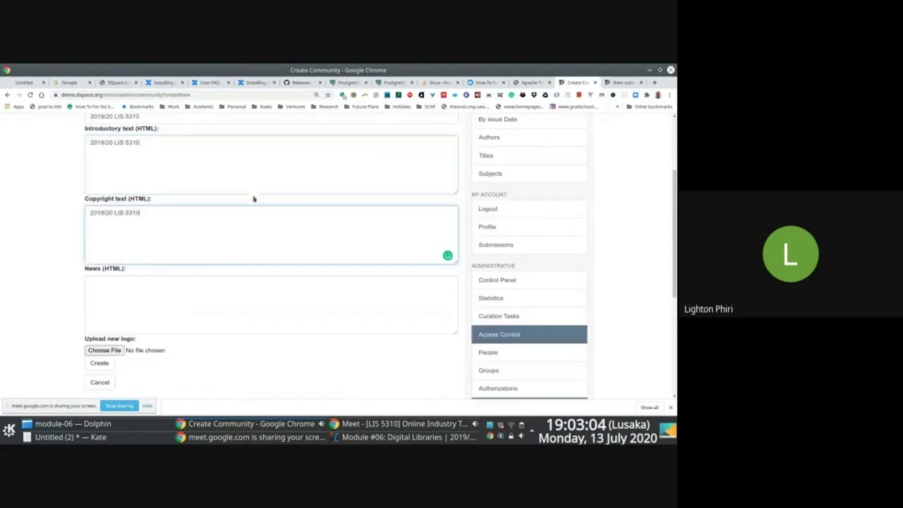
{"action": "scroll", "coordinate": [362, 234], "scroll_direction": "down", "scroll_amount": 3}
{"action": "left_click", "coordinate": [99, 263]}
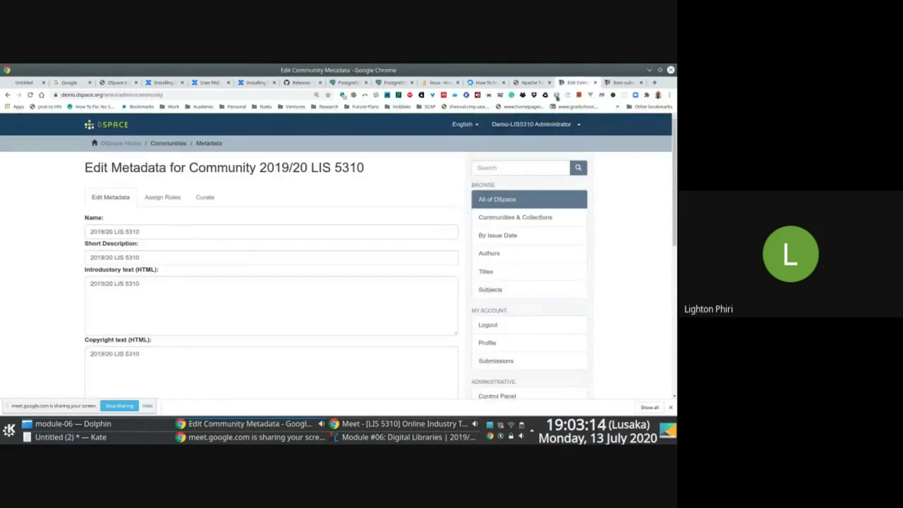
- Load demo.dspace.org in a new Chrome incognito window
{"action": "left_click", "coordinate": [670, 94]}
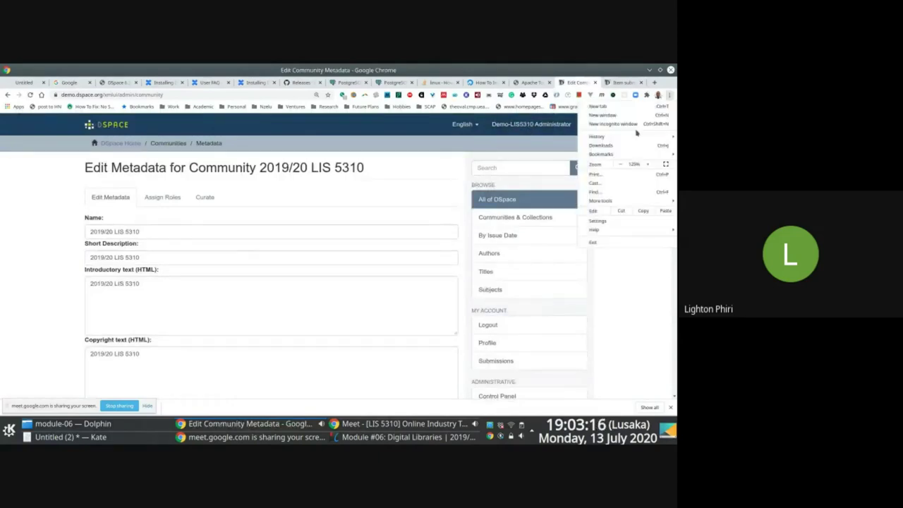
{"action": "left_click", "coordinate": [629, 124]}
{"action": "type", "text": "demo.dspace.org"}
{"action": "key", "text": "Return"}
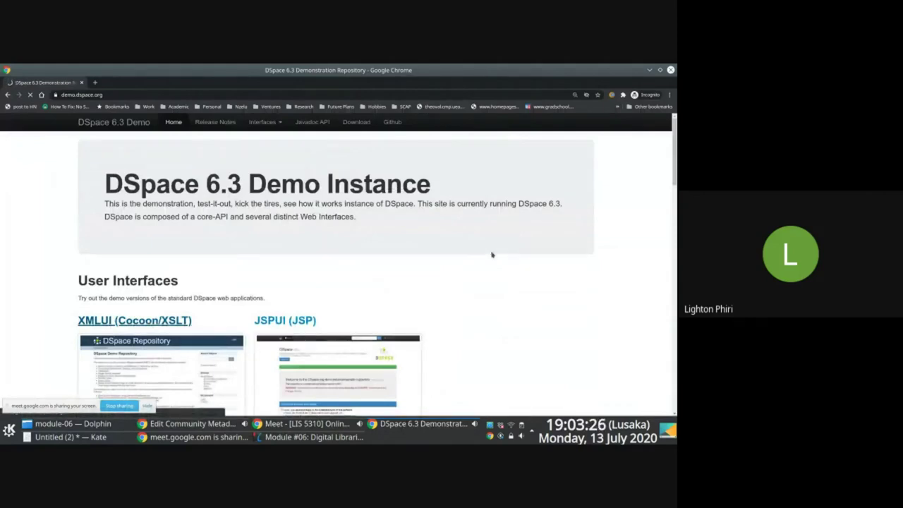
{"action": "key", "text": "F12"}
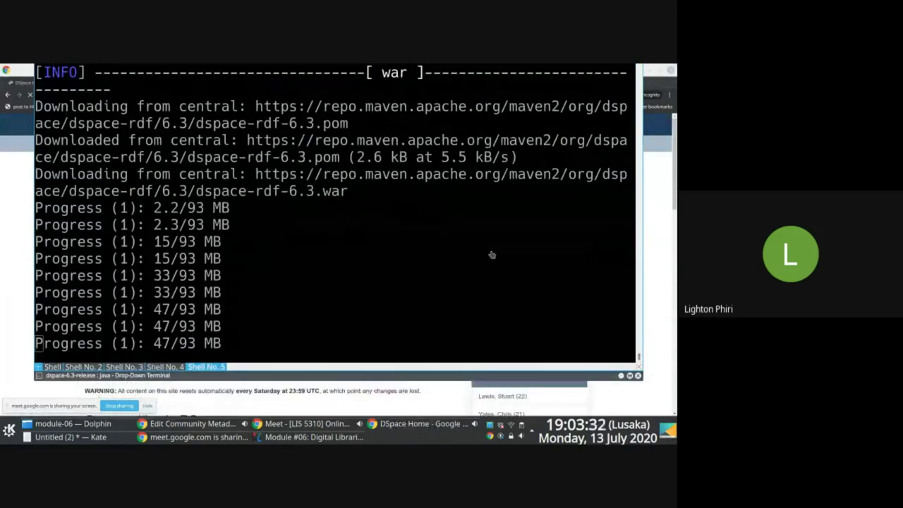
{"action": "key", "text": "F12"}
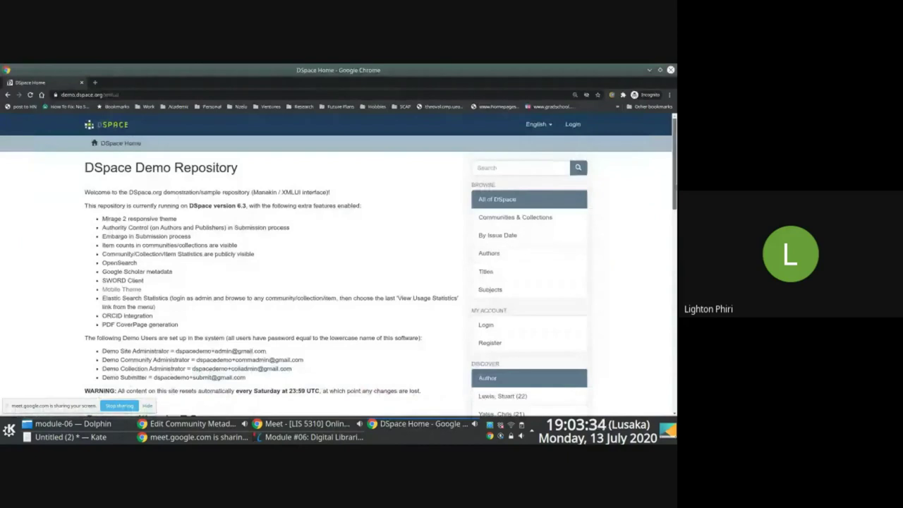
- View the demo site's public Communities & Collections list, then return to the admin window
{"action": "scroll", "coordinate": [491, 254], "scroll_direction": "down", "scroll_amount": 1}
{"action": "scroll", "coordinate": [516, 233], "scroll_direction": "down", "scroll_amount": 3}
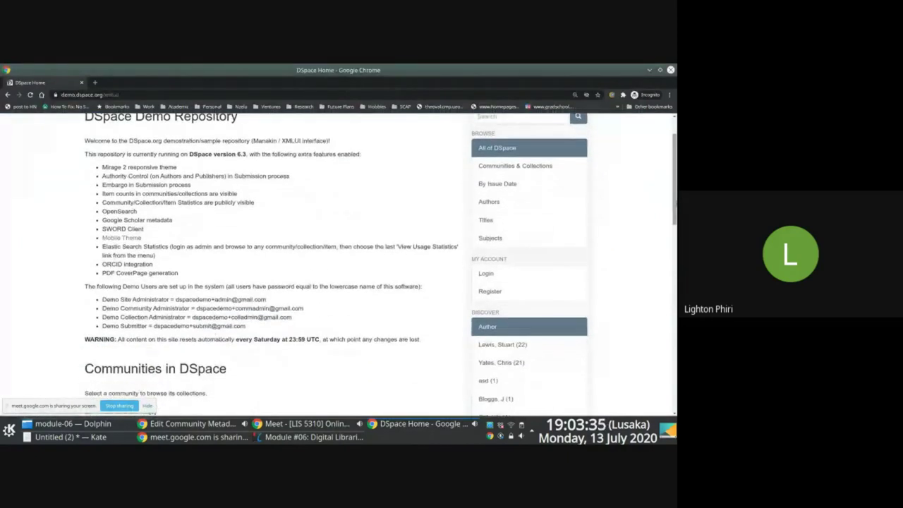
{"action": "scroll", "coordinate": [516, 234], "scroll_direction": "up", "scroll_amount": 5}
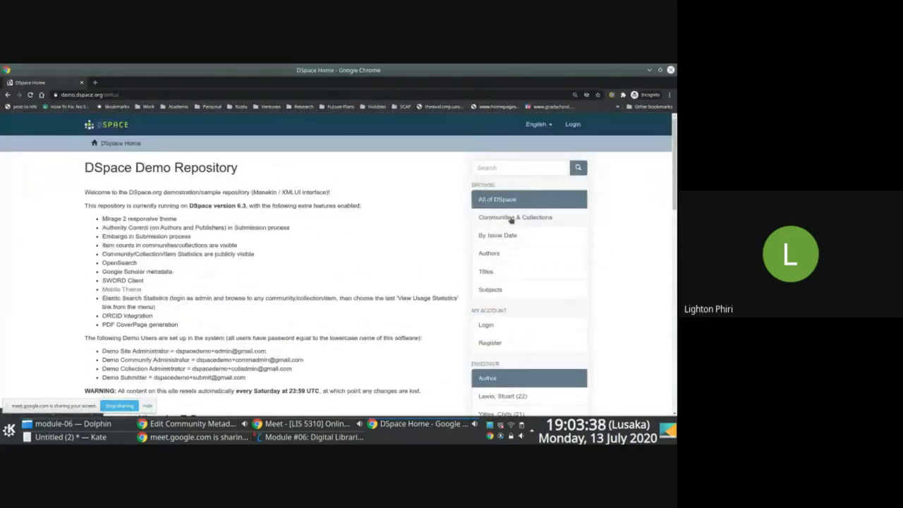
{"action": "left_click", "coordinate": [512, 219]}
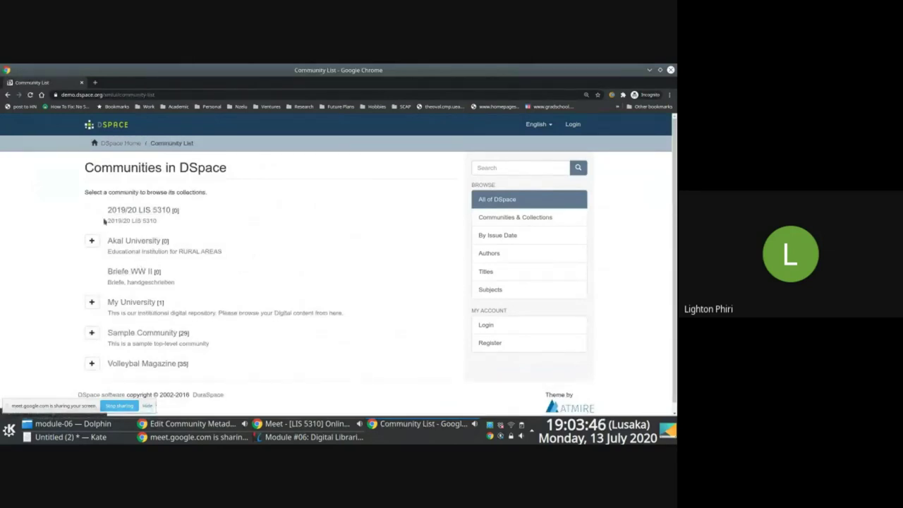
{"action": "key", "text": "alt+Tab"}
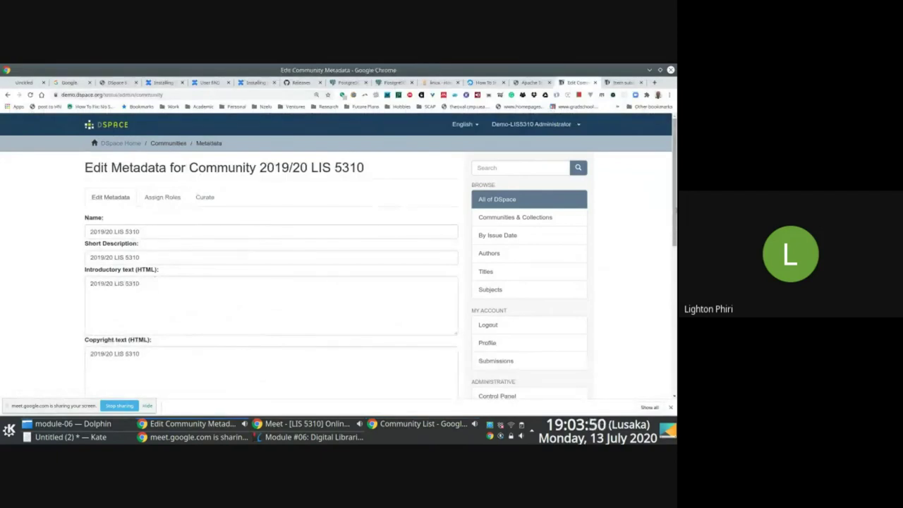
{"action": "scroll", "coordinate": [673, 213], "scroll_direction": "down", "scroll_amount": 3}
{"action": "scroll", "coordinate": [674, 213], "scroll_direction": "up", "scroll_amount": 2}
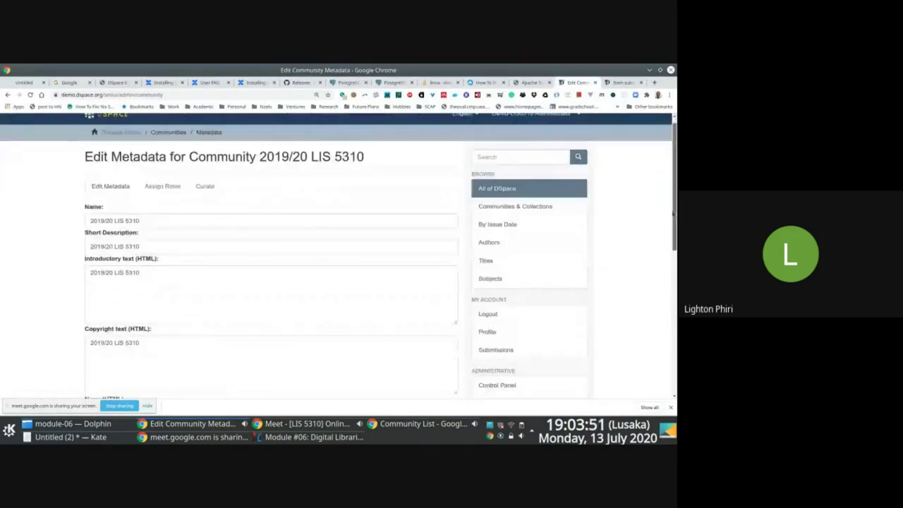
- Replace the Kate notes with a single [community] line and start a new line
{"action": "key", "text": "alt+Tab"}
{"action": "key", "text": "ctrl+a"}
{"action": "key", "text": "Return"}
{"action": "key", "text": "Return"}
{"action": "type", "text": "[]"}
{"action": "key", "text": "Left"}
{"action": "type", "text": "communiti"}
{"action": "key", "text": "BackSpace"}
{"action": "type", "text": "y"}
{"action": "key", "text": "End"}
{"action": "key", "text": "Return"}
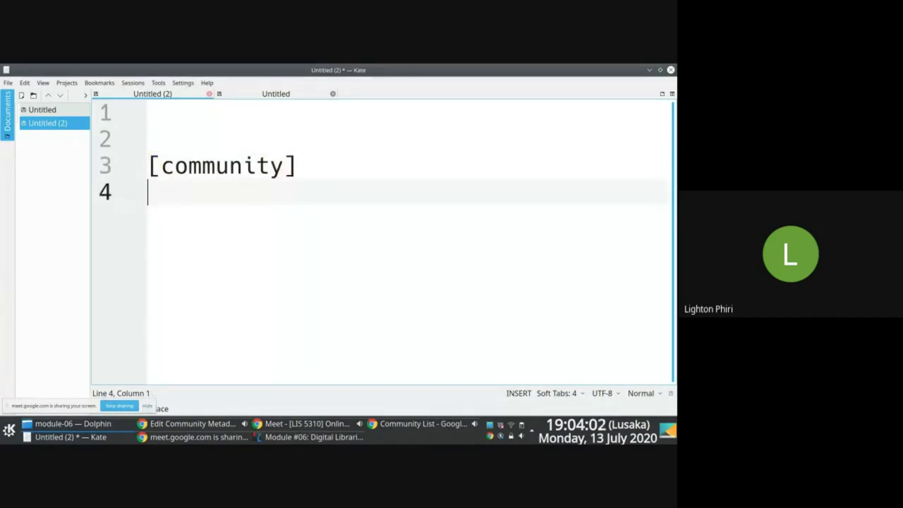
- Bullet the [community] line and add a '* [sub-community]' entry below it
{"action": "left_click", "coordinate": [148, 166]}
{"action": "type", "text": "*"}
{"action": "left_click", "coordinate": [148, 192]}
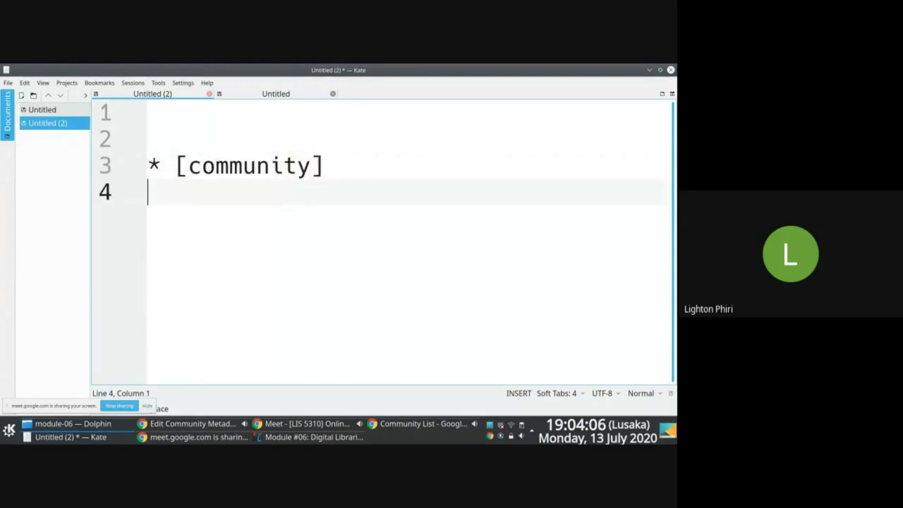
{"action": "type", "text": "* []"}
{"action": "key", "text": "Left"}
{"action": "type", "text": "sub"}
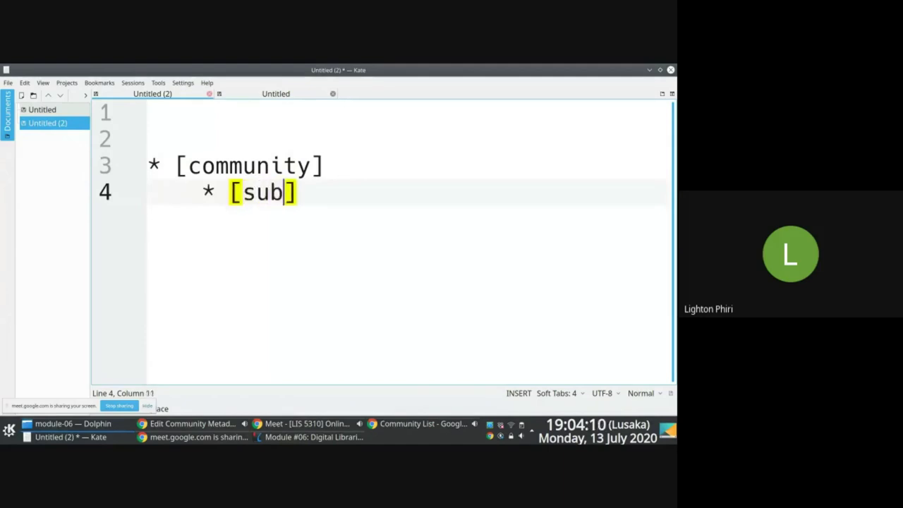
{"action": "type", "text": "-communit"}
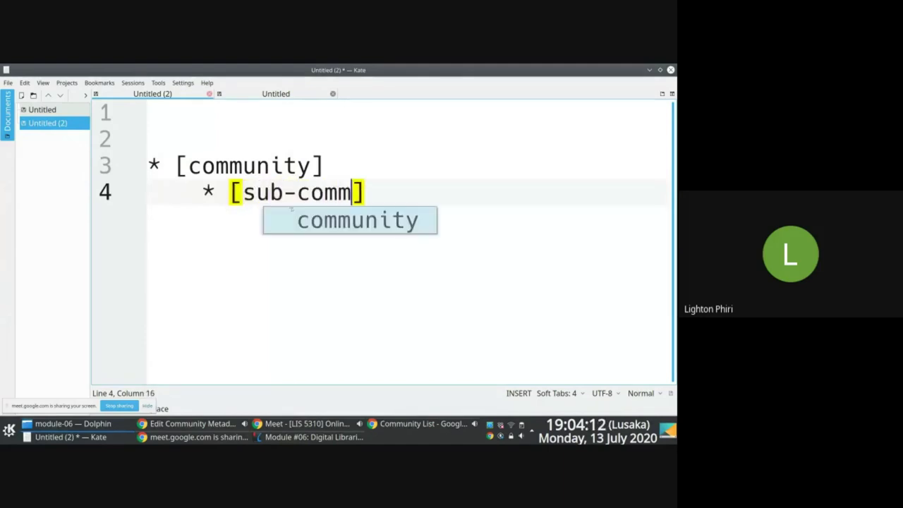
{"action": "type", "text": "y"}
{"action": "key", "text": "End"}
{"action": "key", "text": "Return"}
- Add a '* [collection]' entry and an indented '* [sub-collection]' entry beneath it
{"action": "type", "text": "* ["}
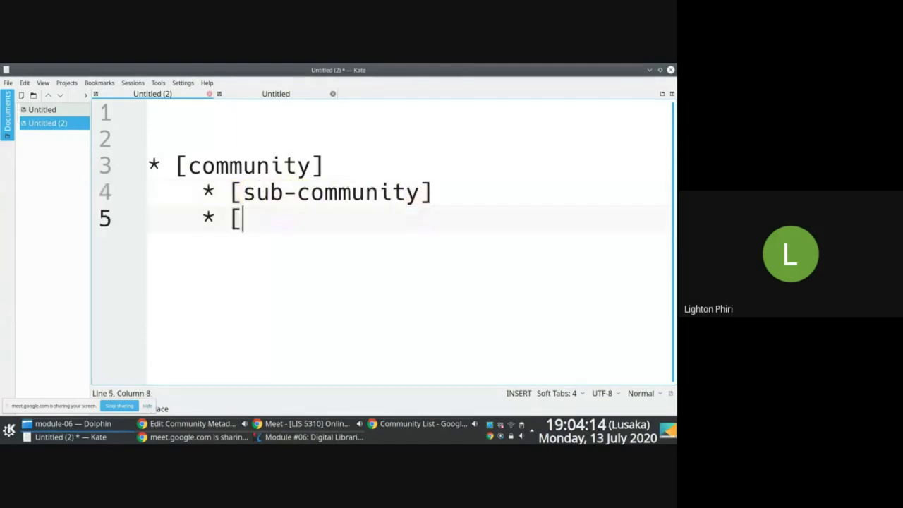
{"action": "type", "text": "collection"}
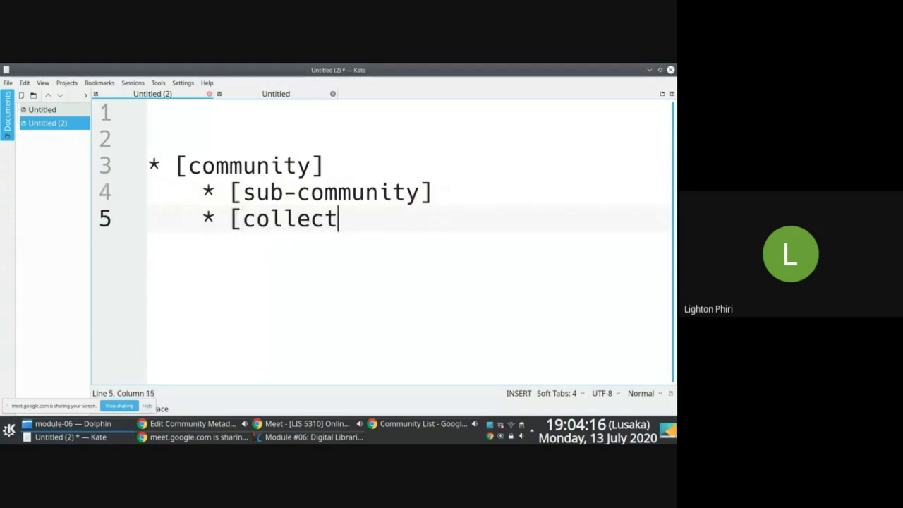
{"action": "key", "text": "BackSpace"}
{"action": "type", "text": "]"}
{"action": "key", "text": "Return"}
{"action": "type", "text": "* ["}
{"action": "key", "text": "Left"}
{"action": "key", "text": "Left"}
{"action": "key", "text": "Left"}
{"action": "key", "text": "Right"}
{"action": "key", "text": "Right"}
{"action": "key", "text": "Right"}
{"action": "type", "text": "sub-collection"}
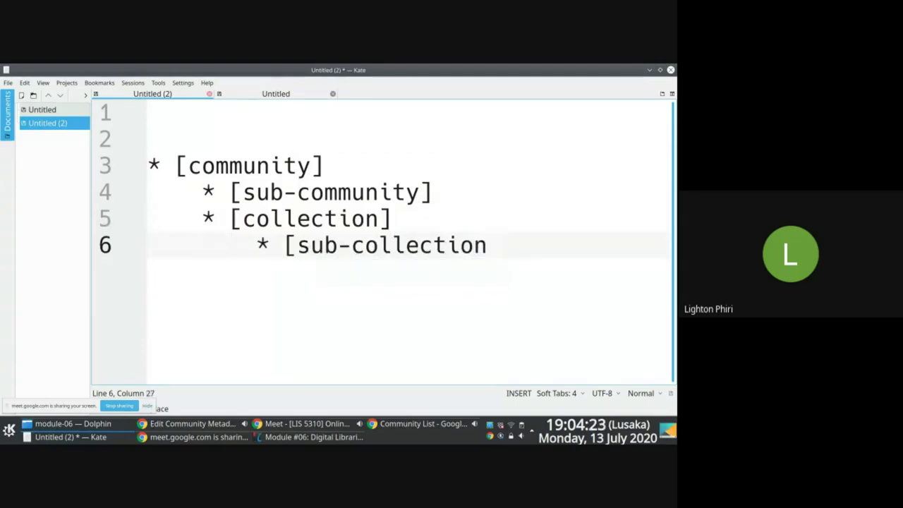
{"action": "key", "text": "BackSpace"}
{"action": "type", "text": "]"}
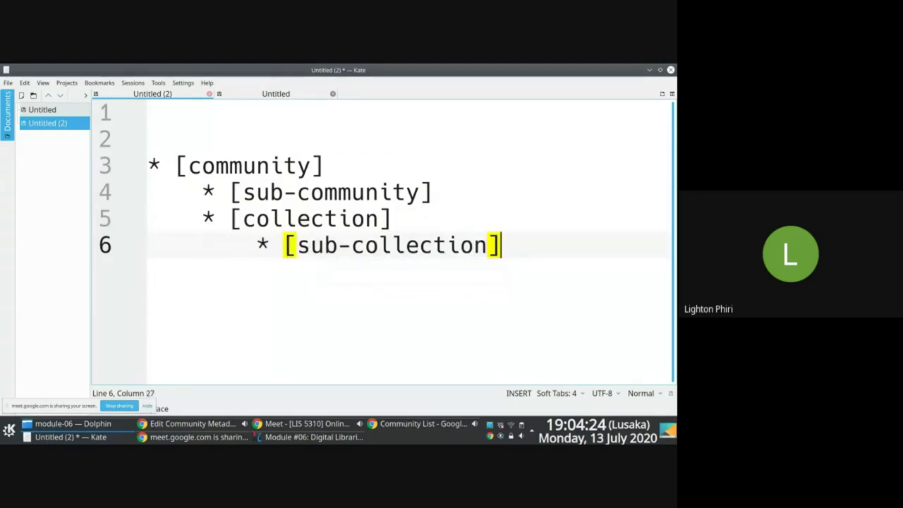
- Select 'collection' on line 5 and return to the DSpace page in Chrome
{"action": "double_click", "coordinate": [311, 219]}
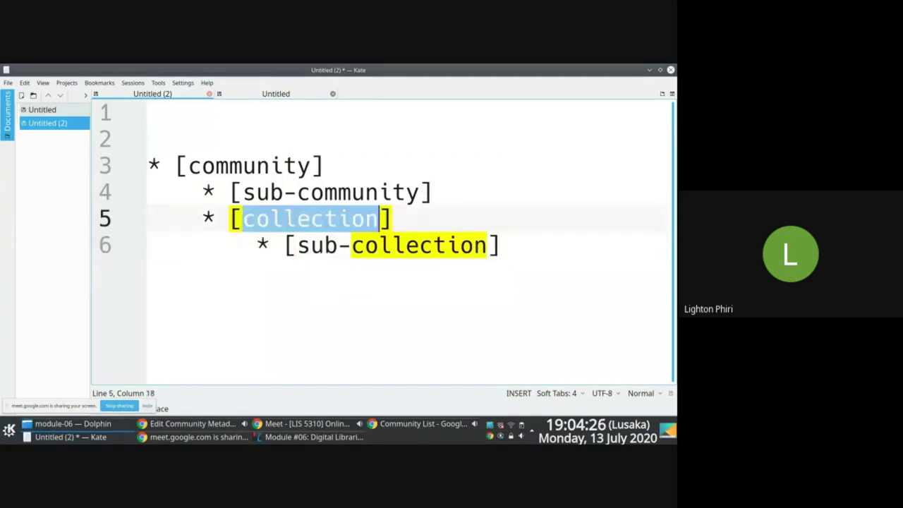
{"action": "key", "text": "F12"}
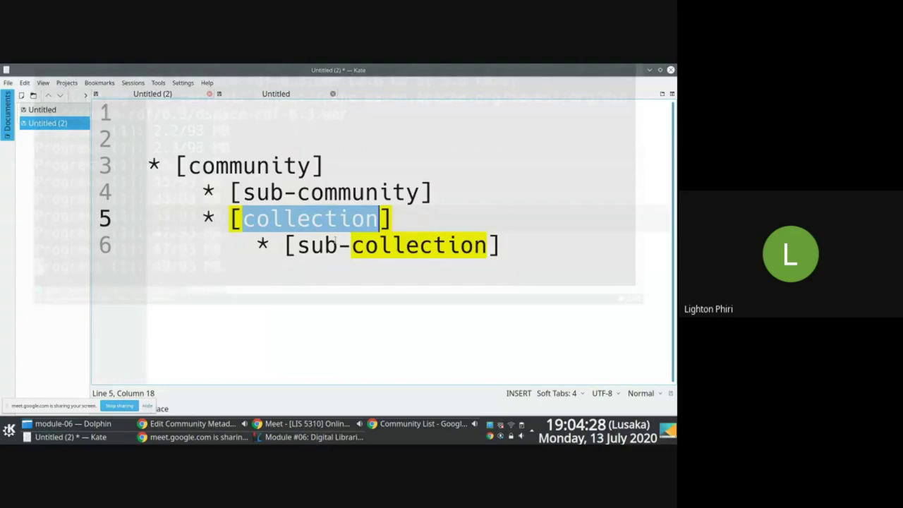
{"action": "key", "text": "alt+Tab"}
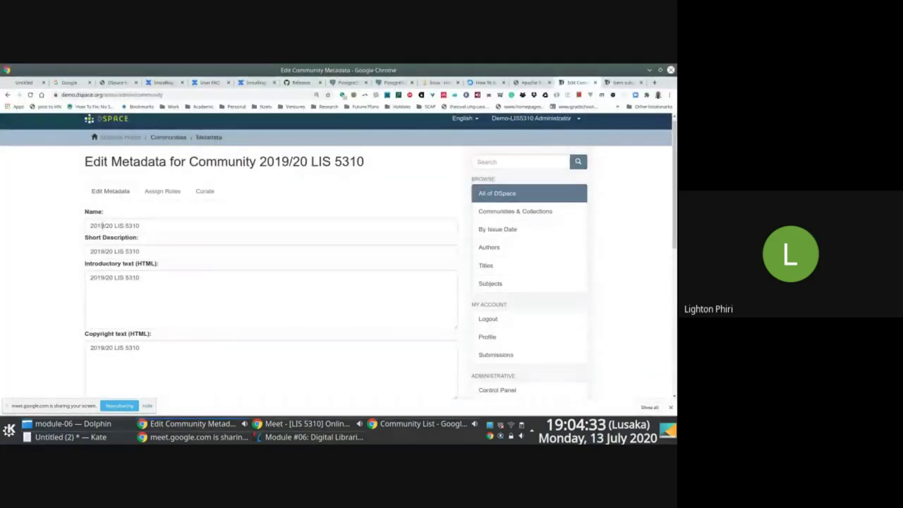
- Go to the 2019/20 LIS 5310 community page and choose Create Collection from its Context menu
{"action": "left_click", "coordinate": [517, 212]}
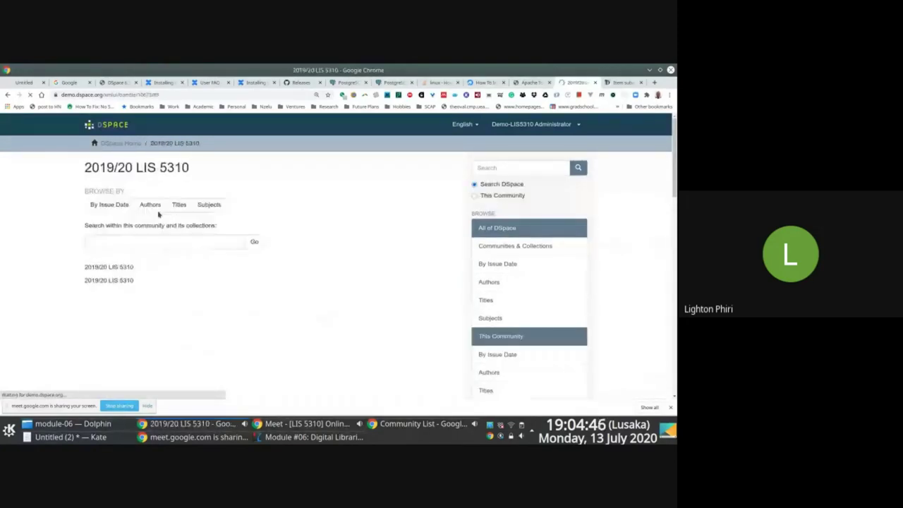
{"action": "scroll", "coordinate": [159, 214], "scroll_direction": "down", "scroll_amount": 3}
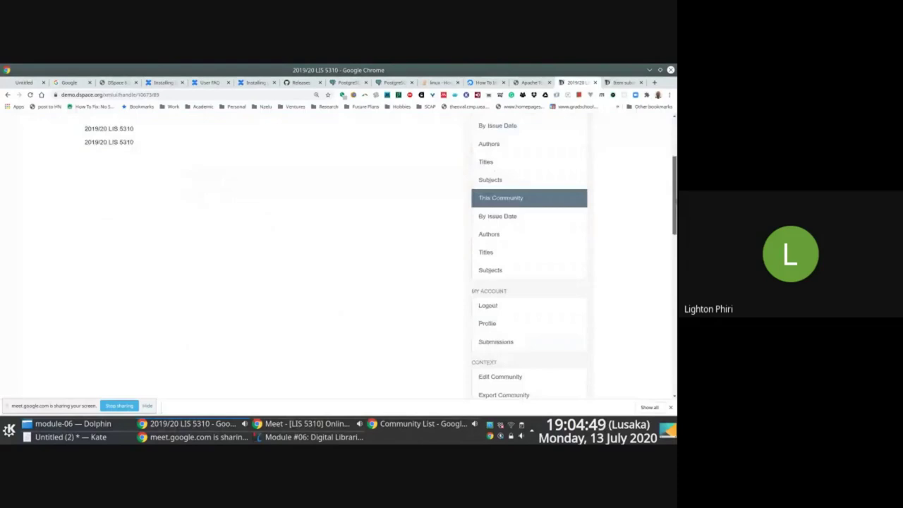
{"action": "scroll", "coordinate": [529, 379], "scroll_direction": "down", "scroll_amount": 3}
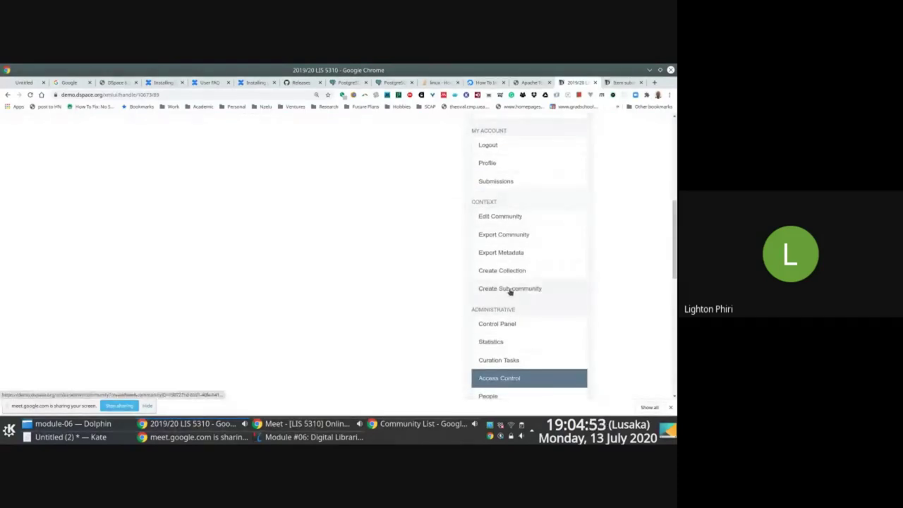
{"action": "scroll", "coordinate": [675, 263], "scroll_direction": "down", "scroll_amount": 1}
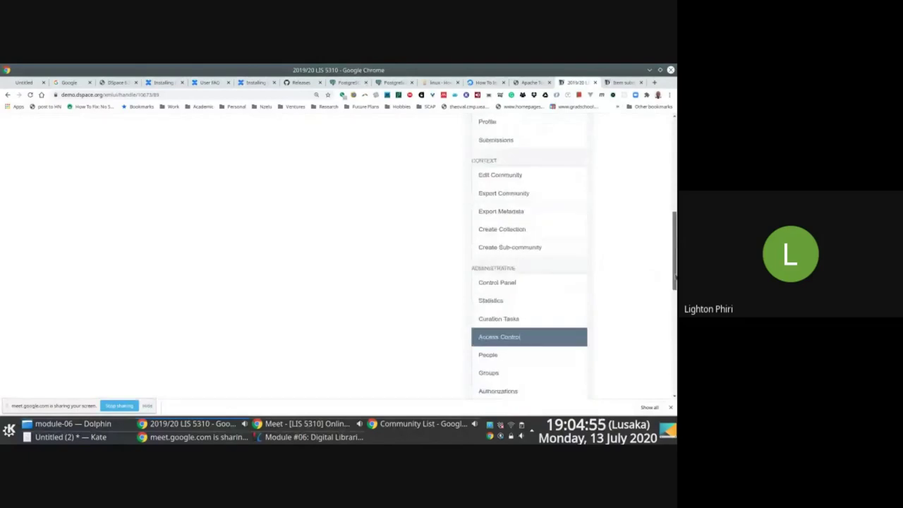
{"action": "left_click", "coordinate": [489, 212]}
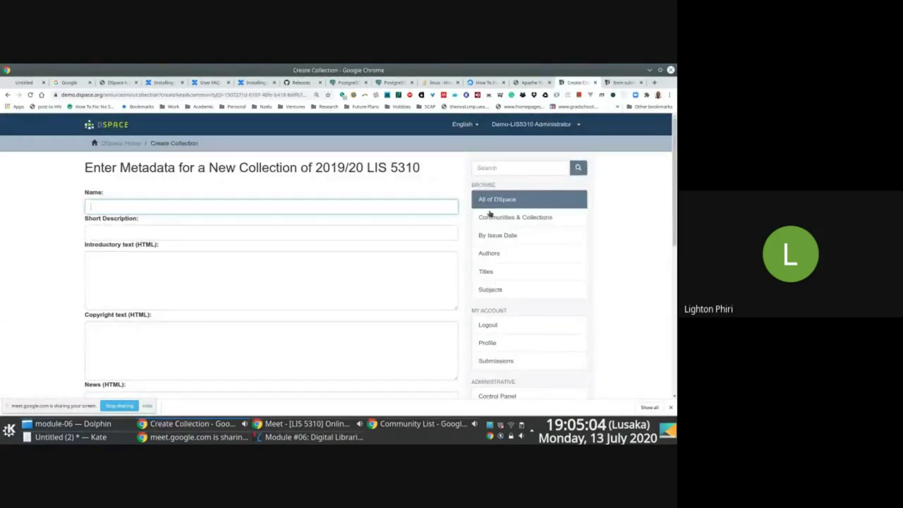
- Enter 'Digital Libraries Module' as collection name, short description, introductory text and copyright text
{"action": "type", "text": "Digital Libraries Module"}
{"action": "key", "text": "ctrl+a"}
{"action": "key", "text": "ctrl+c"}
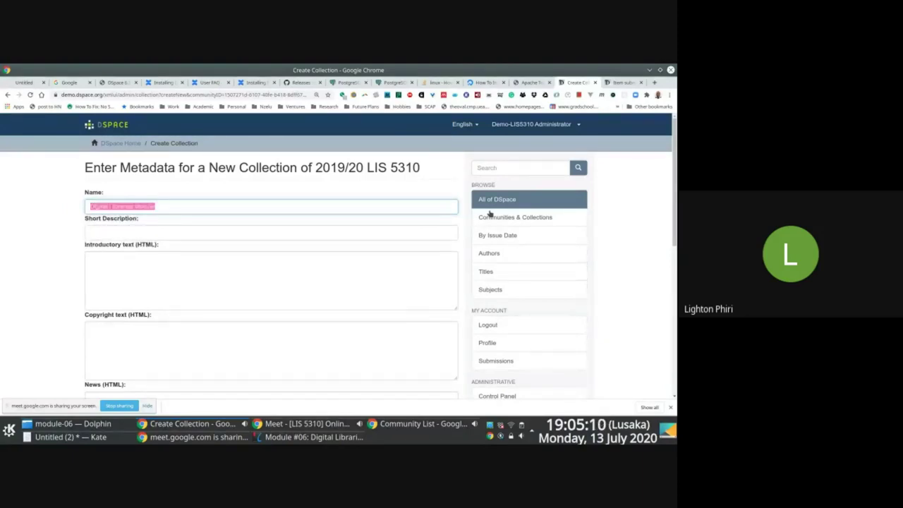
{"action": "left_click", "coordinate": [364, 235]}
{"action": "key", "text": "ctrl+v"}
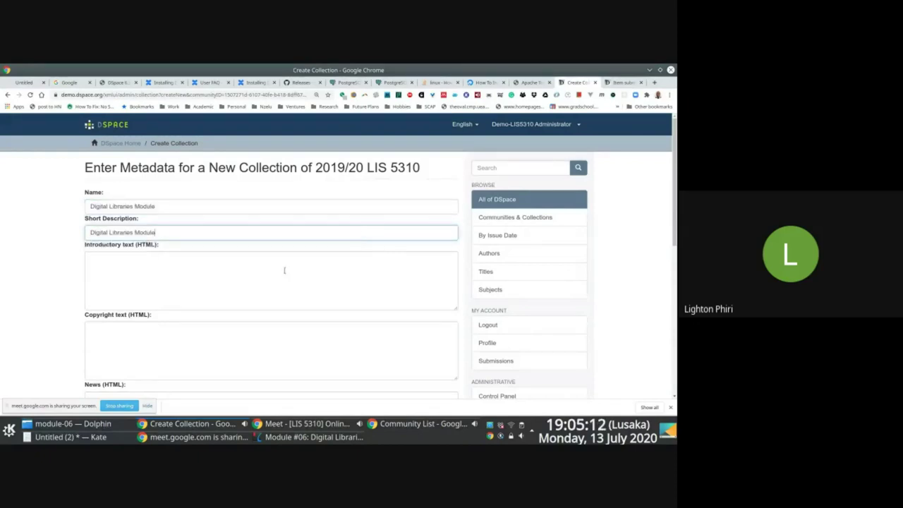
{"action": "key", "text": "ctrl+v"}
{"action": "left_click", "coordinate": [200, 347]}
{"action": "key", "text": "ctrl+v"}
{"action": "scroll", "coordinate": [271, 283], "scroll_direction": "down", "scroll_amount": 3}
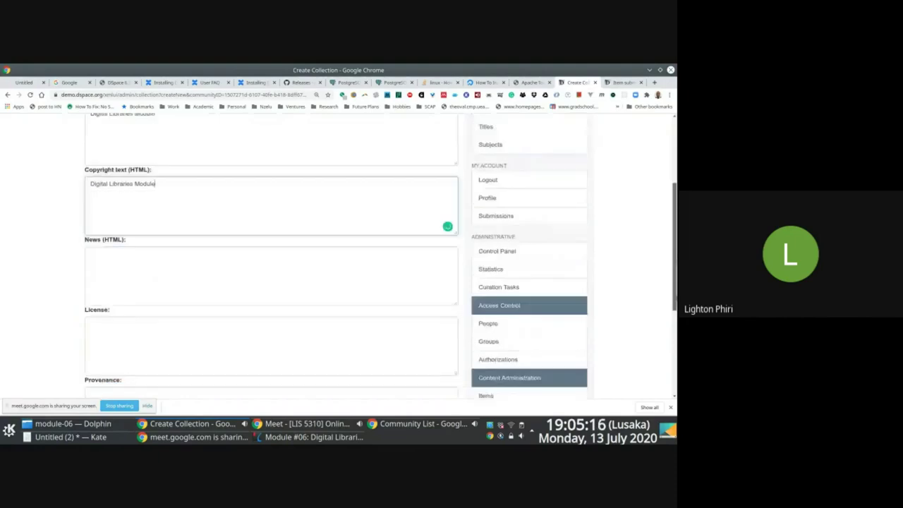
{"action": "scroll", "coordinate": [629, 282], "scroll_direction": "down", "scroll_amount": 2}
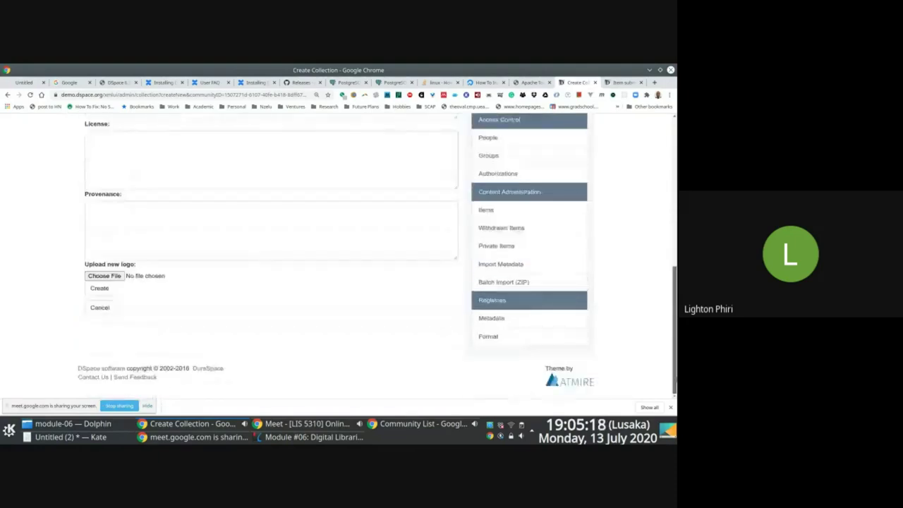
{"action": "scroll", "coordinate": [629, 282], "scroll_direction": "up", "scroll_amount": 3}
{"action": "scroll", "coordinate": [626, 275], "scroll_direction": "down", "scroll_amount": 2}
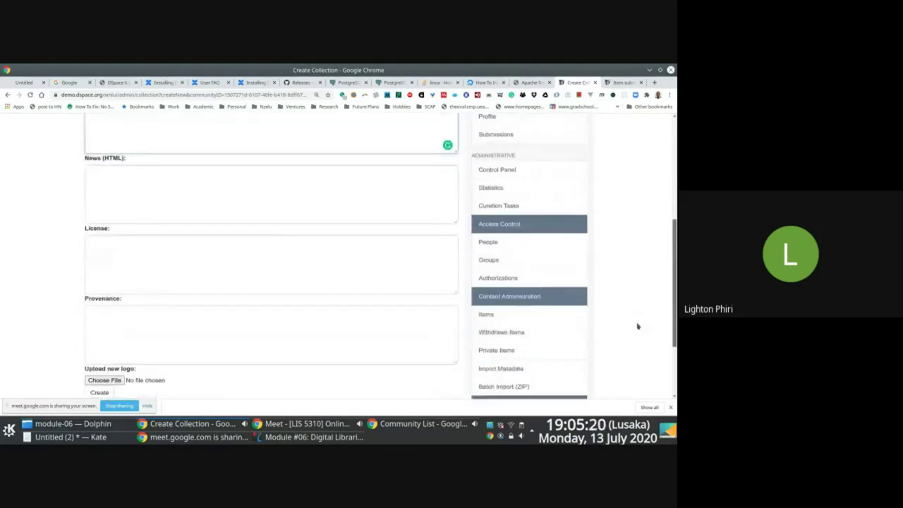
{"action": "left_click", "coordinate": [655, 83]}
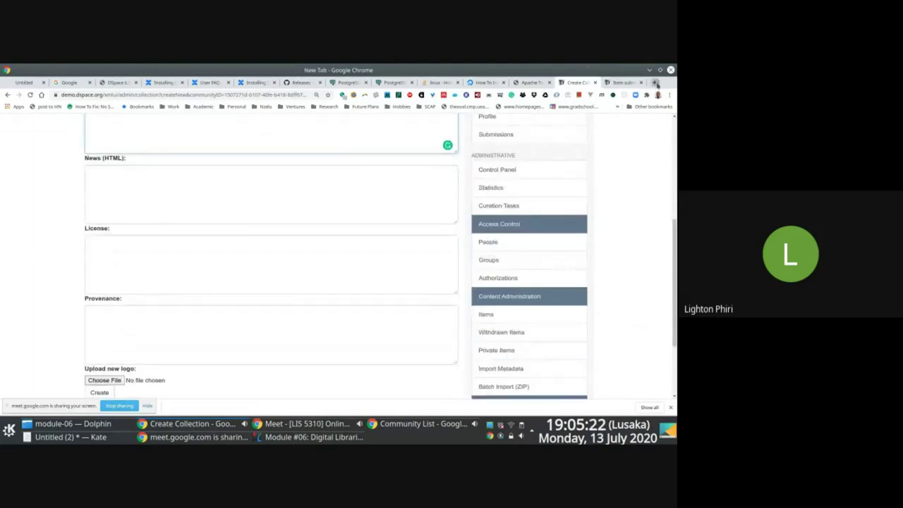
- Load the OpenUCT site and opensaldru.uct.ac.za in two new tabs
{"action": "type", "text": "open"}
{"action": "key", "text": "Return"}
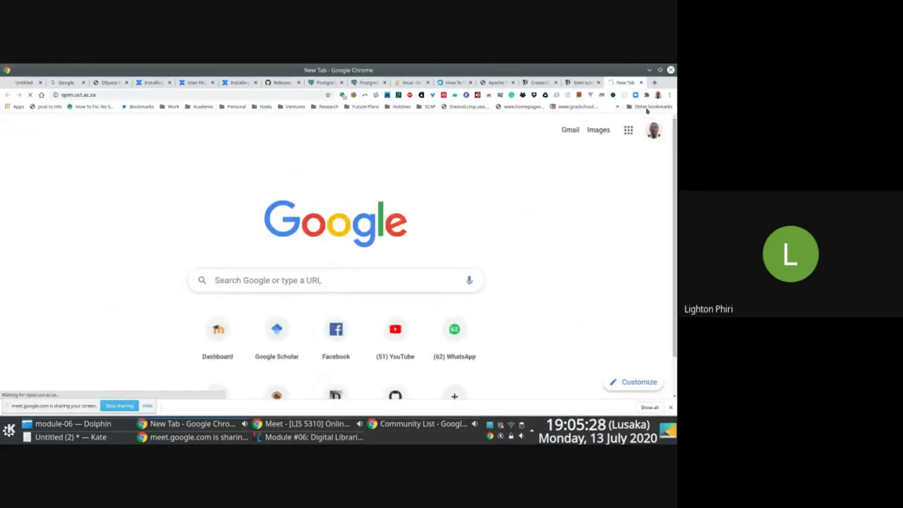
{"action": "left_click", "coordinate": [654, 83]}
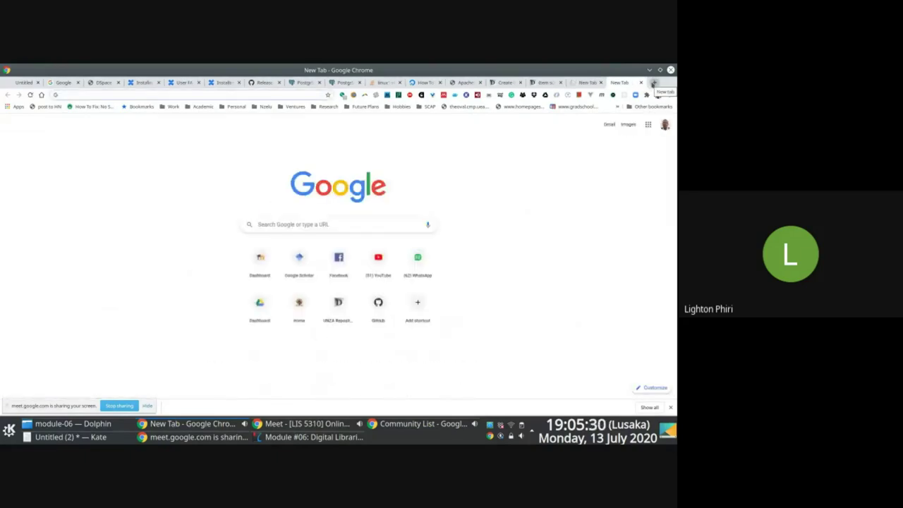
{"action": "type", "text": "opel"}
{"action": "key", "text": "BackSpace"}
{"action": "type", "text": "n"}
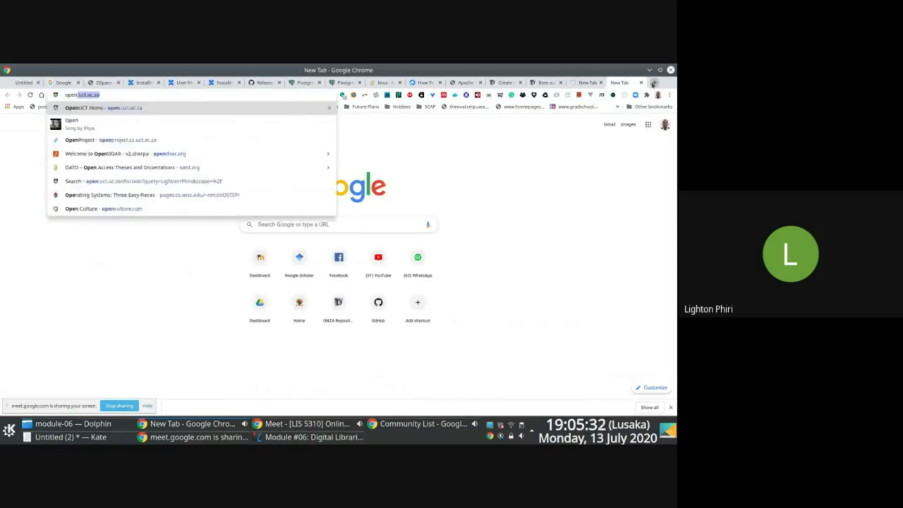
{"action": "type", "text": "saldru.uc"}
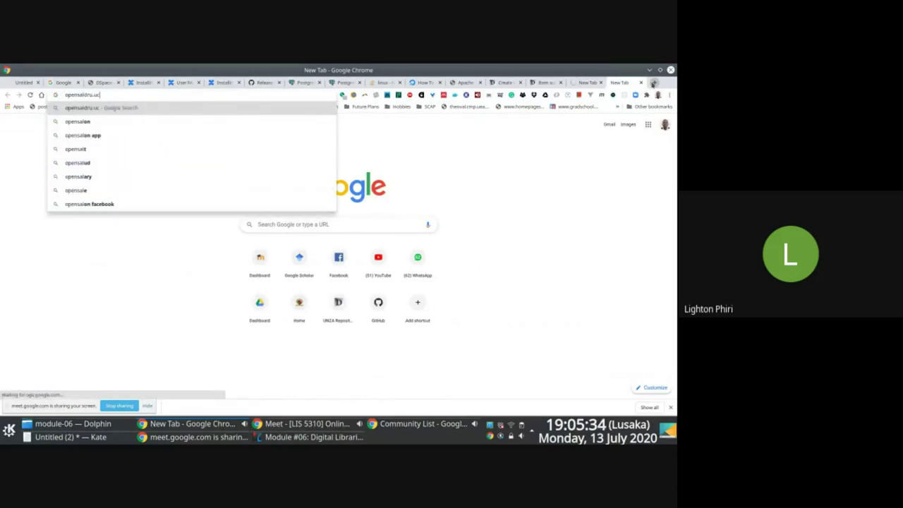
{"action": "type", "text": "t.ac.za"}
{"action": "key", "text": "Return"}
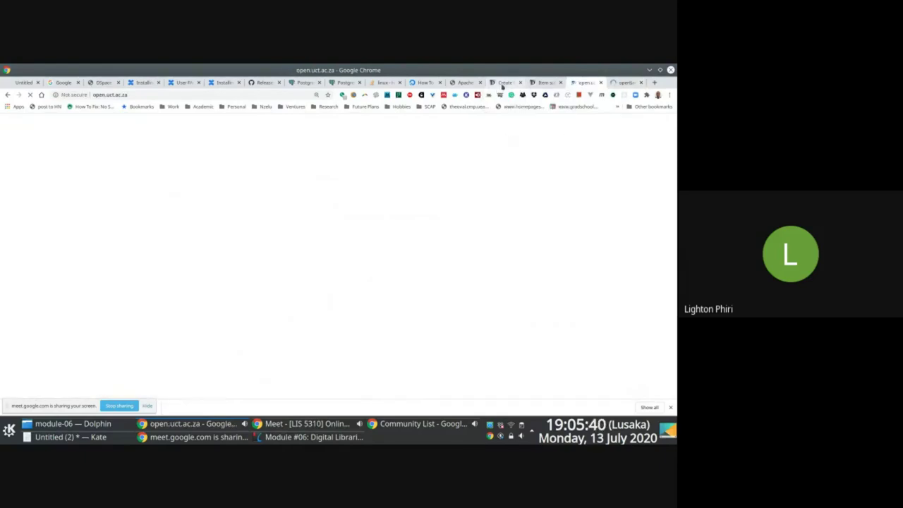
- Flip through the repository tabs and return to the Create Collection form
{"action": "left_click", "coordinate": [618, 83]}
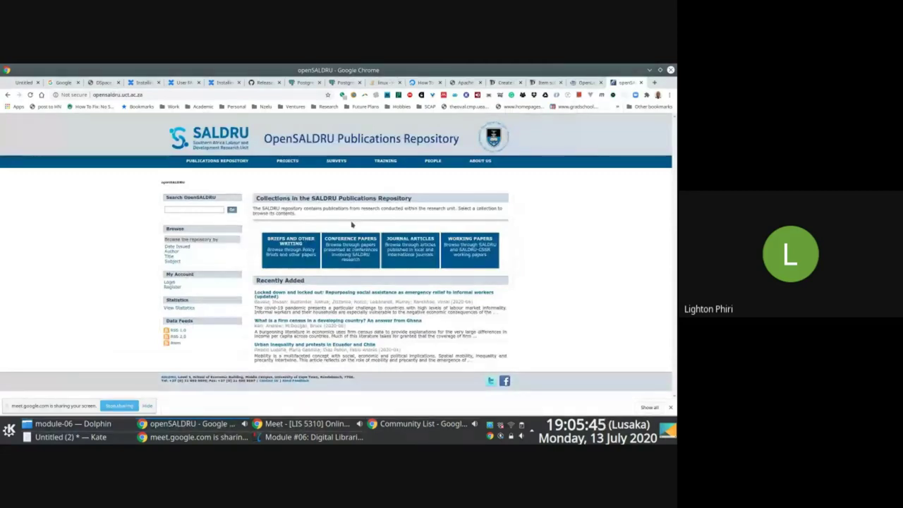
{"action": "key", "text": "ctrl+Page_Up"}
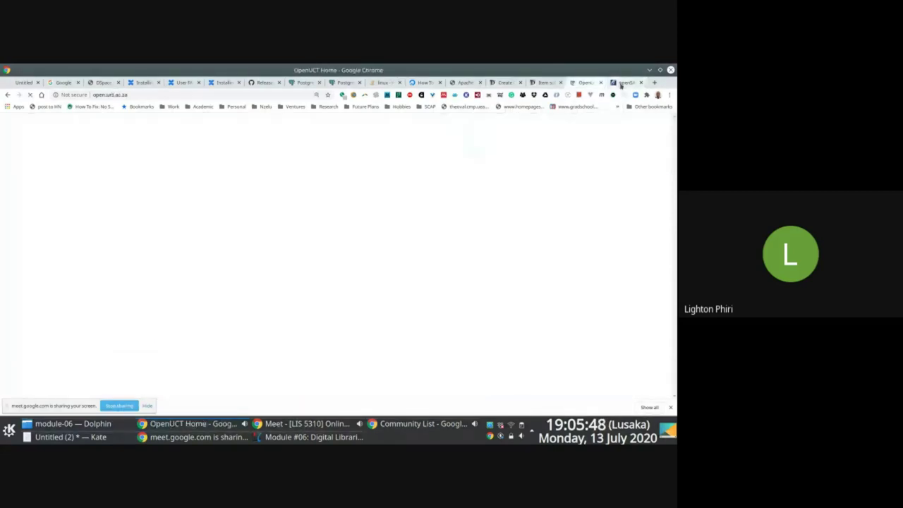
{"action": "left_click", "coordinate": [535, 83]}
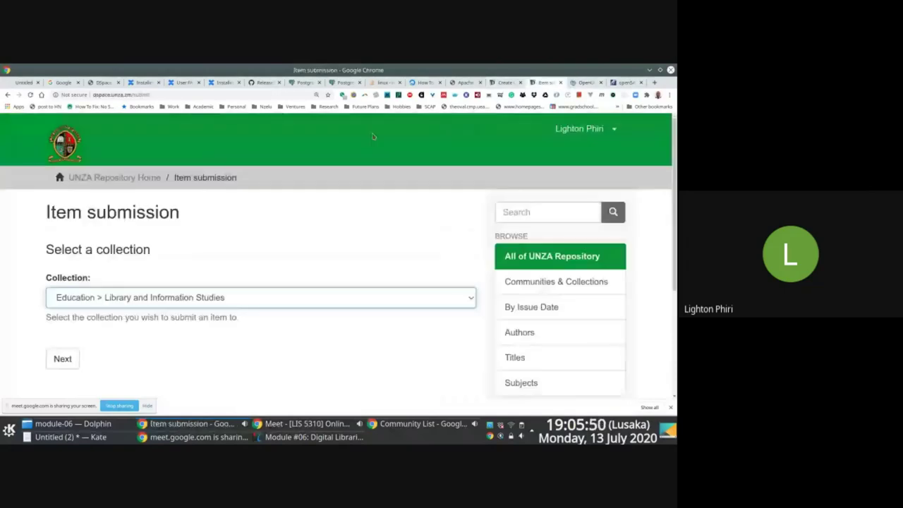
{"action": "left_click", "coordinate": [582, 82]}
{"action": "left_click", "coordinate": [505, 83]}
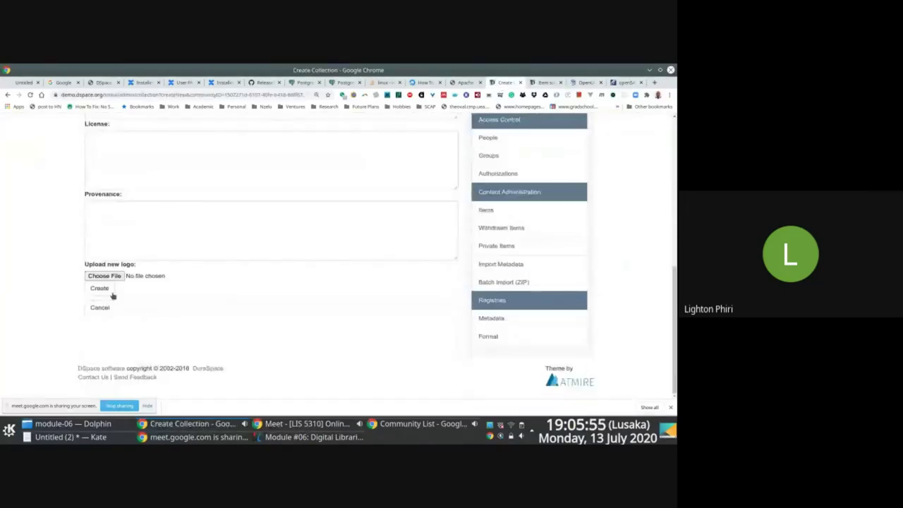
- Create the Digital Libraries Module collection, review its roles page, then advance the Okular slides
{"action": "left_click", "coordinate": [109, 289]}
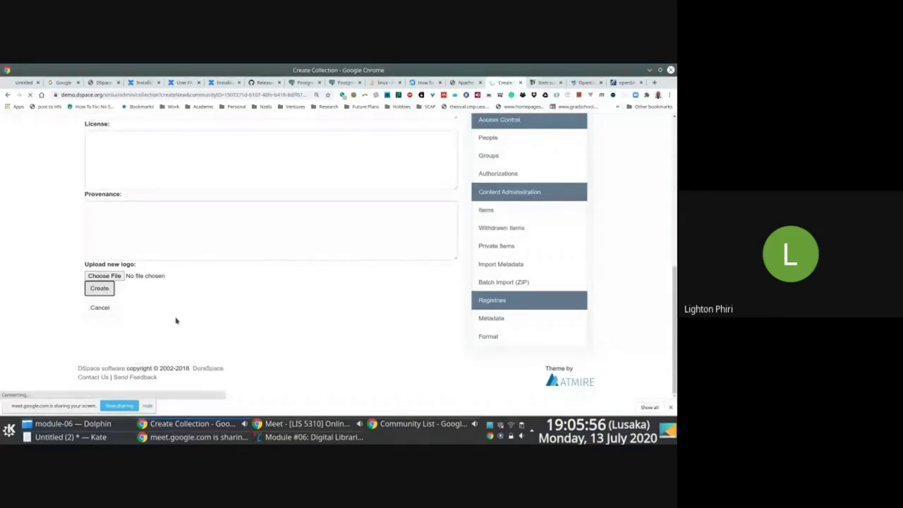
{"action": "key", "text": "F12"}
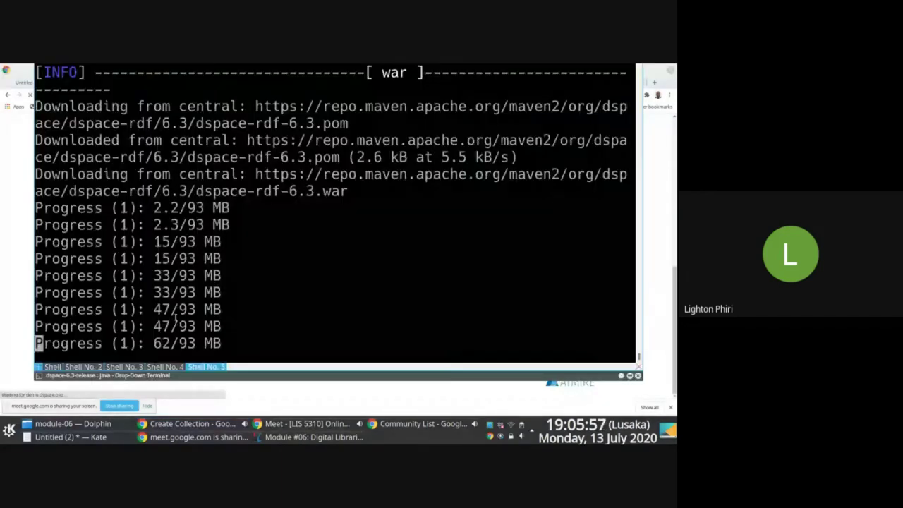
{"action": "key", "text": "F12"}
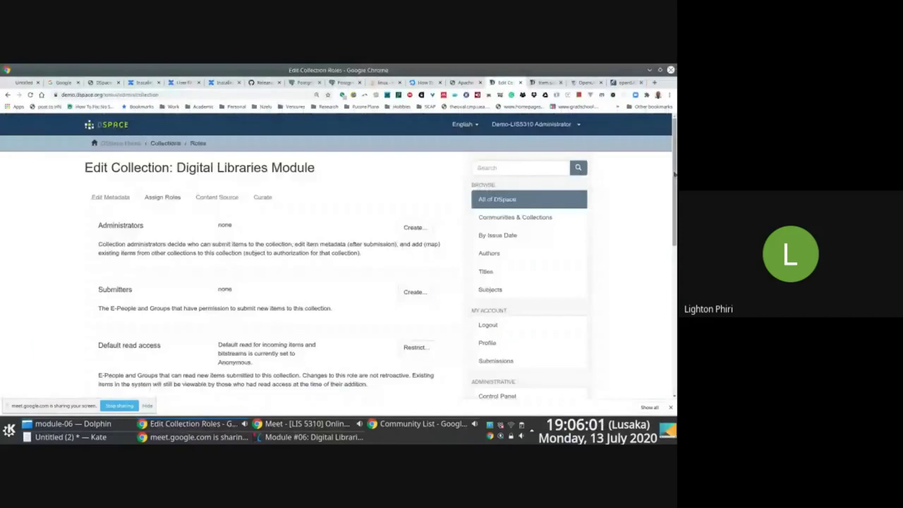
{"action": "left_click_drag", "start_coordinate": [673, 173], "coordinate": [673, 265]}
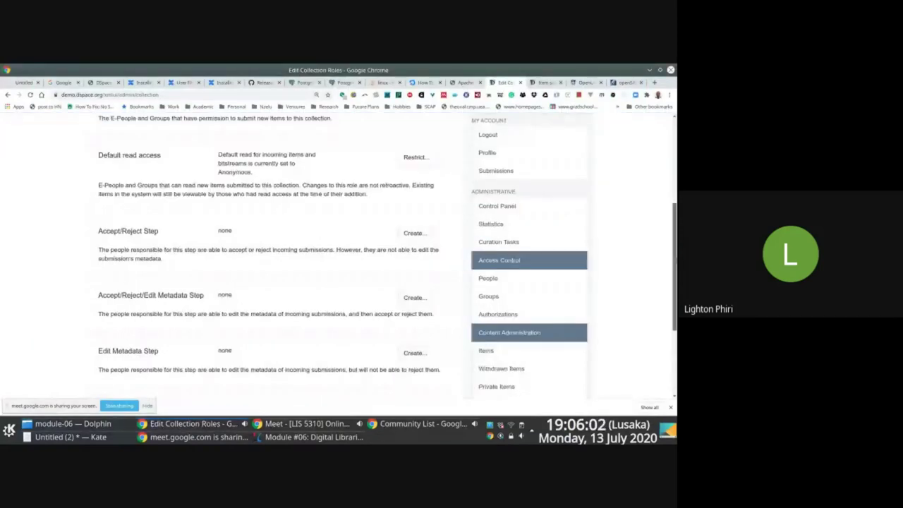
{"action": "left_click", "coordinate": [294, 438]}
{"action": "key", "text": "Right"}
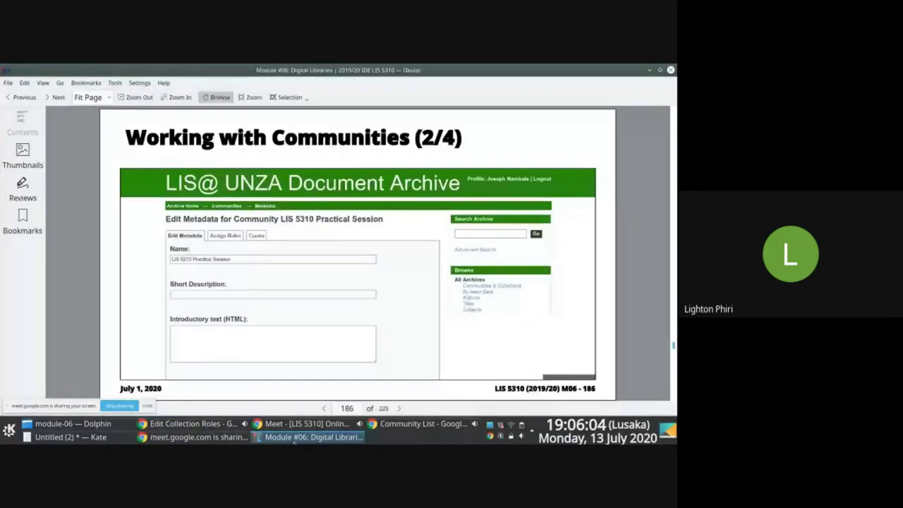
- Page the Okular slides to 'Item Ingestion Workflow (1/2)' and return to the DSpace roles page
{"action": "key", "text": "Right"}
{"action": "key", "text": "Right"}
{"action": "key", "text": "Right"}
{"action": "key", "text": "Right"}
{"action": "key", "text": "Right"}
{"action": "key", "text": "Left"}
{"action": "key", "text": "Right"}
{"action": "key", "text": "Right"}
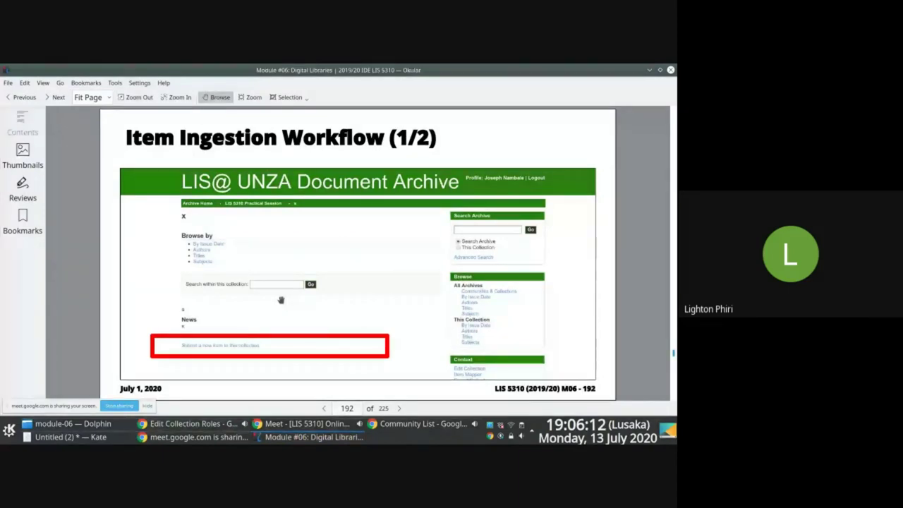
{"action": "key", "text": "alt+Tab"}
{"action": "left_click_drag", "start_coordinate": [675, 219], "coordinate": [675, 145]}
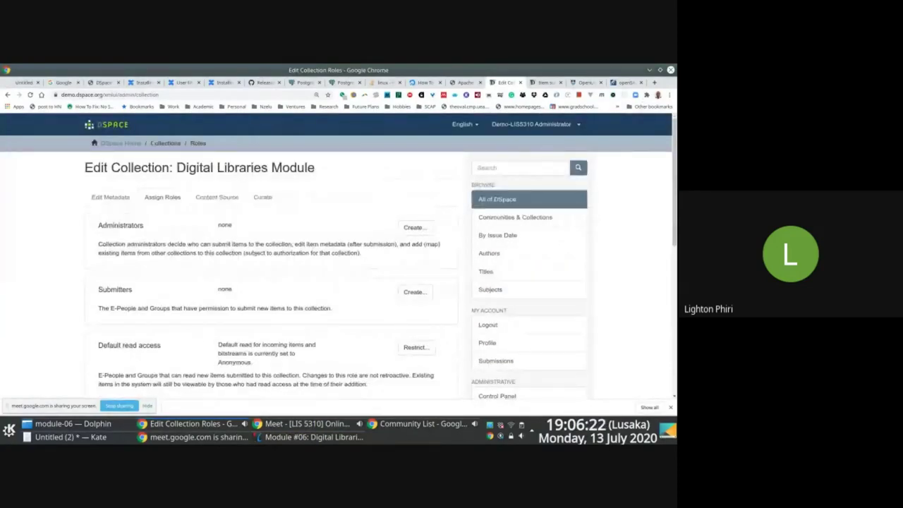
- Navigate from DSpace Home through 2019/20 LIS 5310 to Digital Libraries Module and submit a new item
{"action": "scroll", "coordinate": [600, 159], "scroll_direction": "down", "scroll_amount": 5}
{"action": "scroll", "coordinate": [637, 174], "scroll_direction": "up", "scroll_amount": 3}
{"action": "scroll", "coordinate": [637, 174], "scroll_direction": "up", "scroll_amount": 3}
{"action": "left_click", "coordinate": [126, 145]}
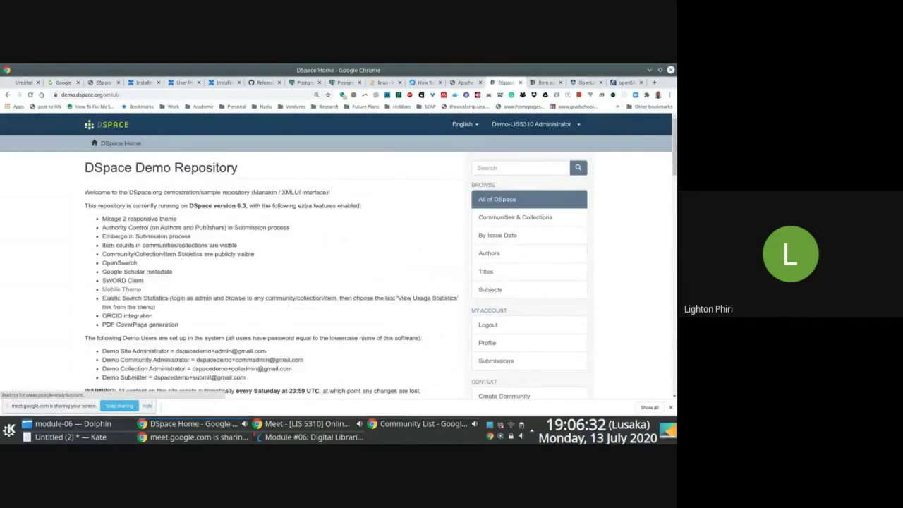
{"action": "scroll", "coordinate": [458, 223], "scroll_direction": "down", "scroll_amount": 10}
{"action": "scroll", "coordinate": [652, 197], "scroll_direction": "up", "scroll_amount": 5}
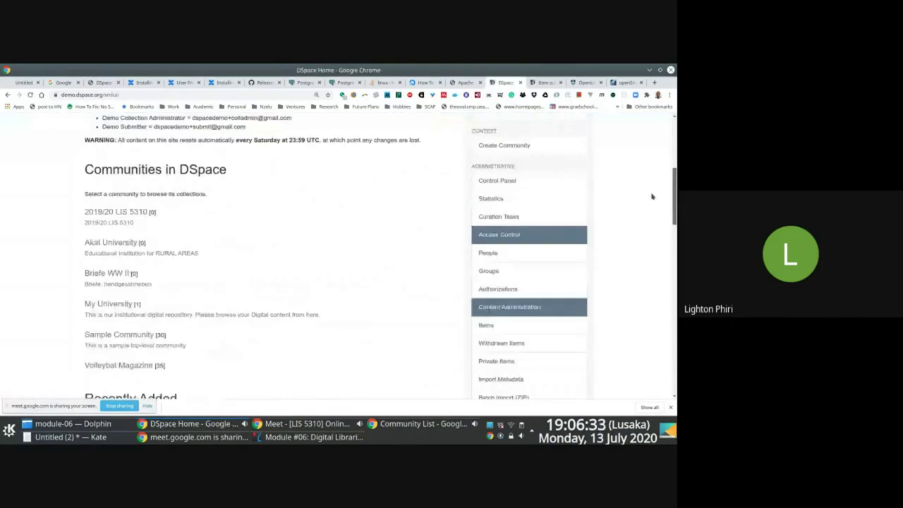
{"action": "left_click", "coordinate": [103, 214]}
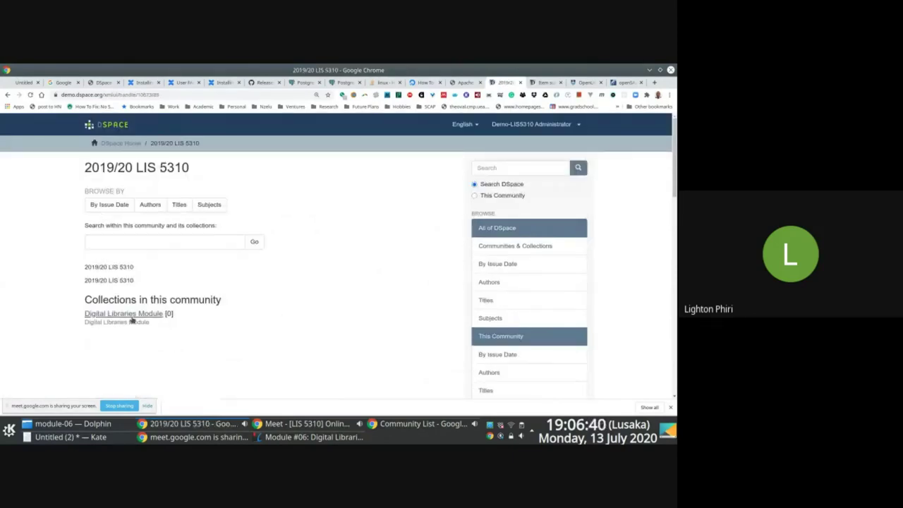
{"action": "left_click", "coordinate": [132, 315]}
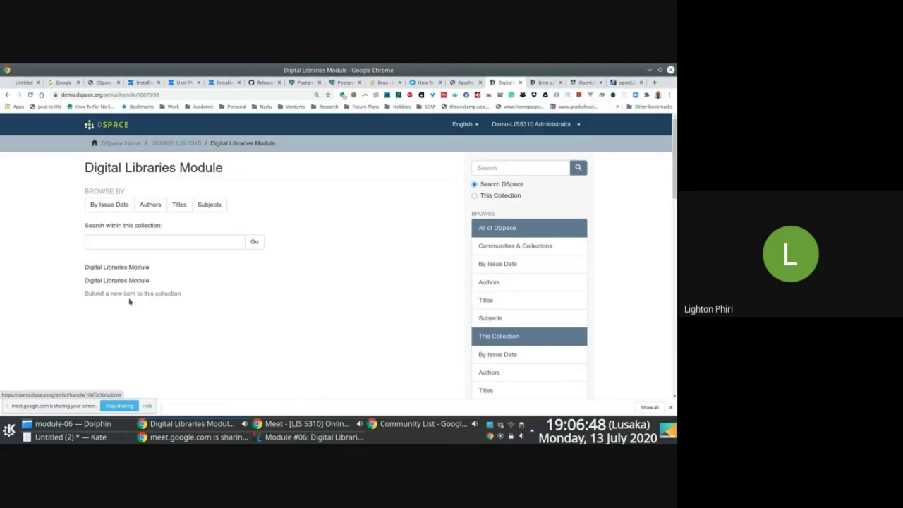
{"action": "left_click", "coordinate": [149, 299]}
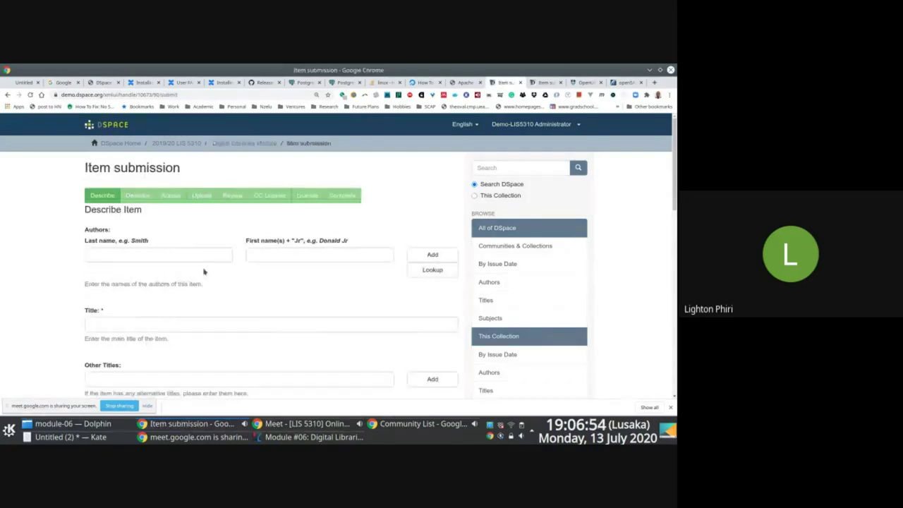
- Enter the author's last name and first name
{"action": "left_click", "coordinate": [192, 258]}
{"action": "type", "text": "E"}
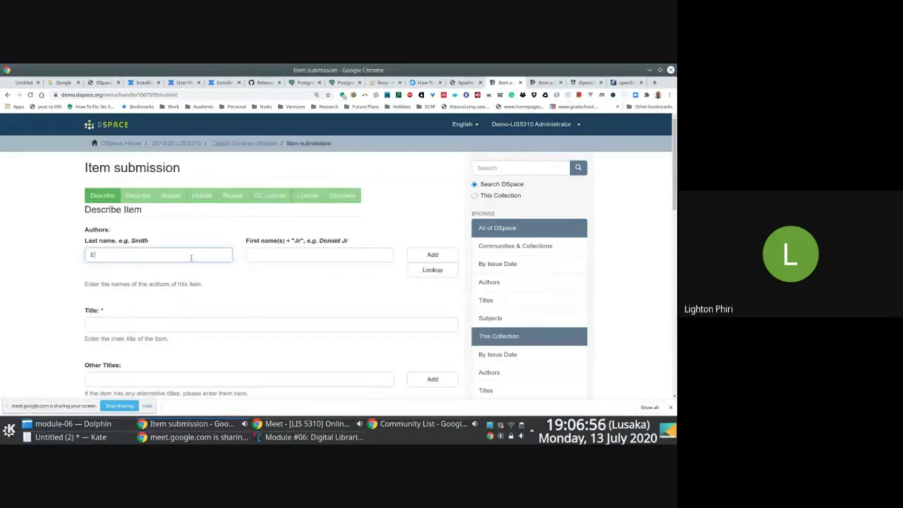
{"action": "type", "text": "Example"}
{"action": "key", "text": "Tab"}
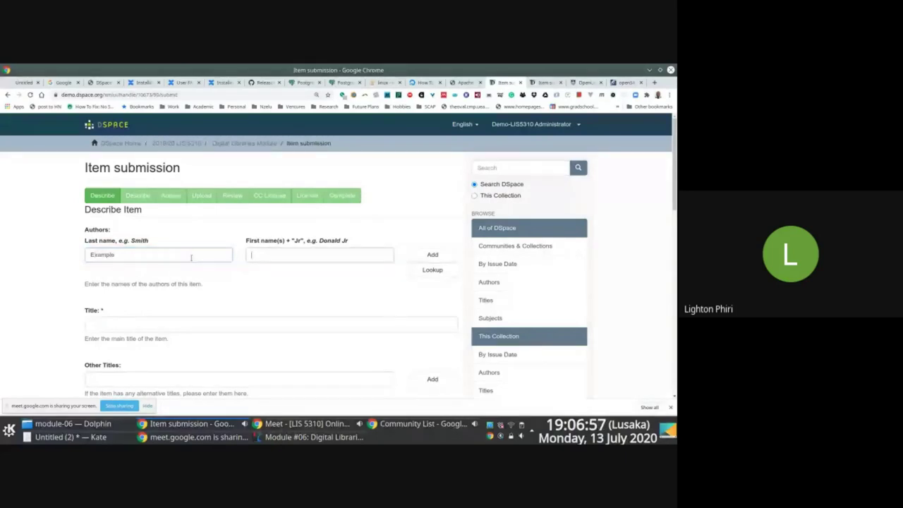
{"action": "key", "text": "shift+Tab"}
{"action": "type", "text": "Module"}
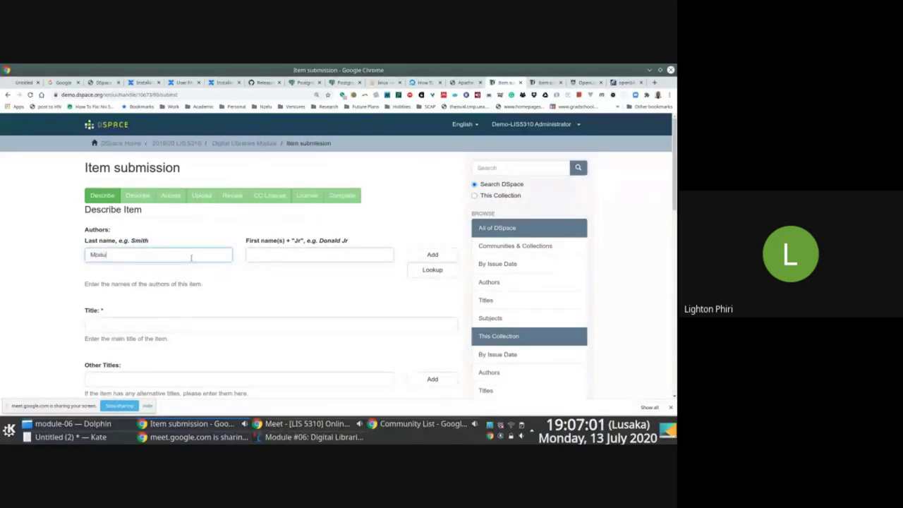
{"action": "key", "text": "BackSpace"}
{"action": "key", "text": "BackSpace"}
{"action": "key", "text": "BackSpace"}
{"action": "key", "text": "BackSpace"}
{"action": "key", "text": "BackSpace"}
{"action": "key", "text": "BackSpace"}
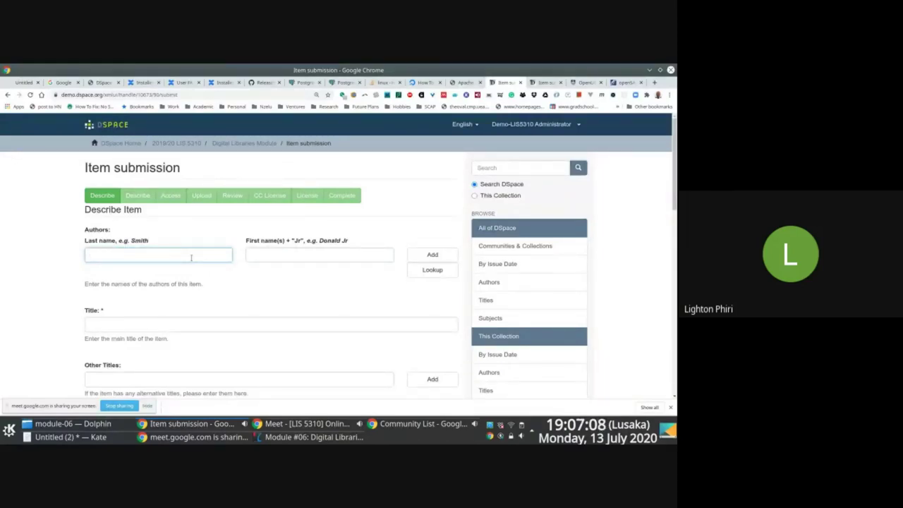
{"action": "key", "text": "Tab"}
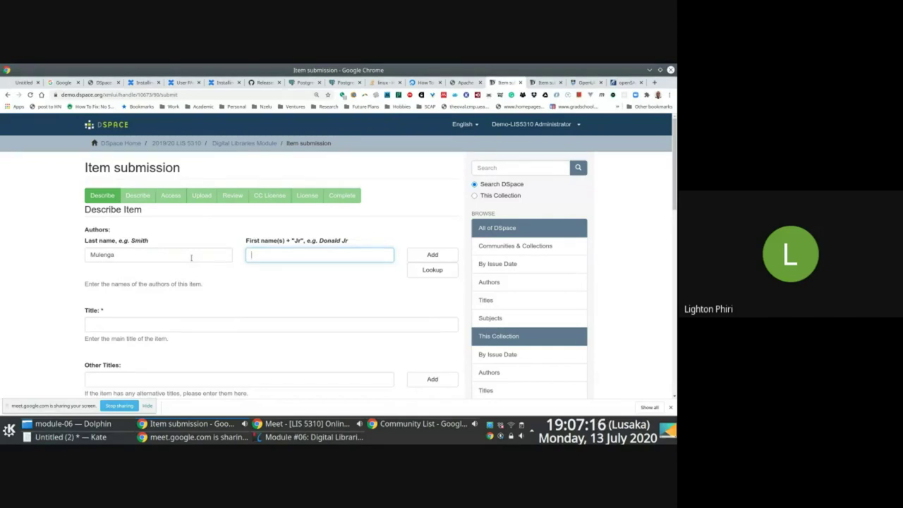
{"action": "key", "text": "Tab"}
{"action": "key", "text": "Tab"}
{"action": "key", "text": "Tab"}
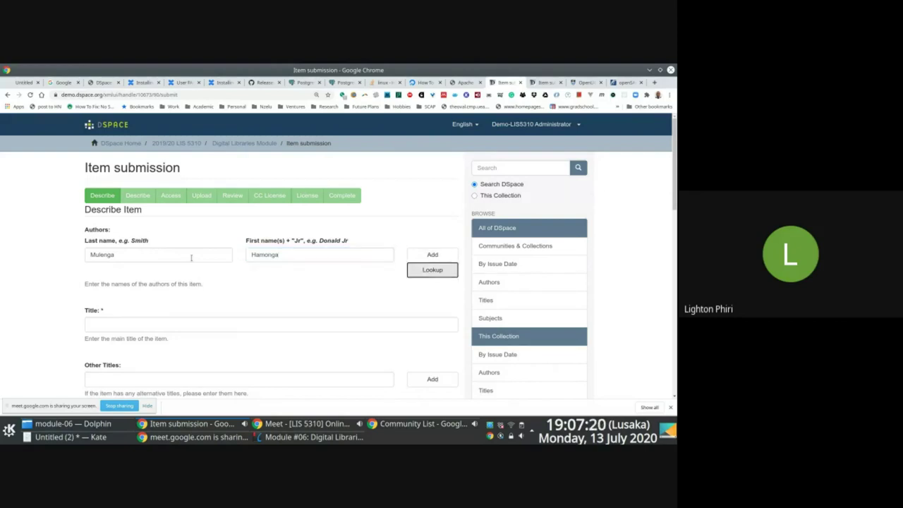
- Set the item title to 'LIS 5310 Module Title'
{"action": "type", "text": "Example"}
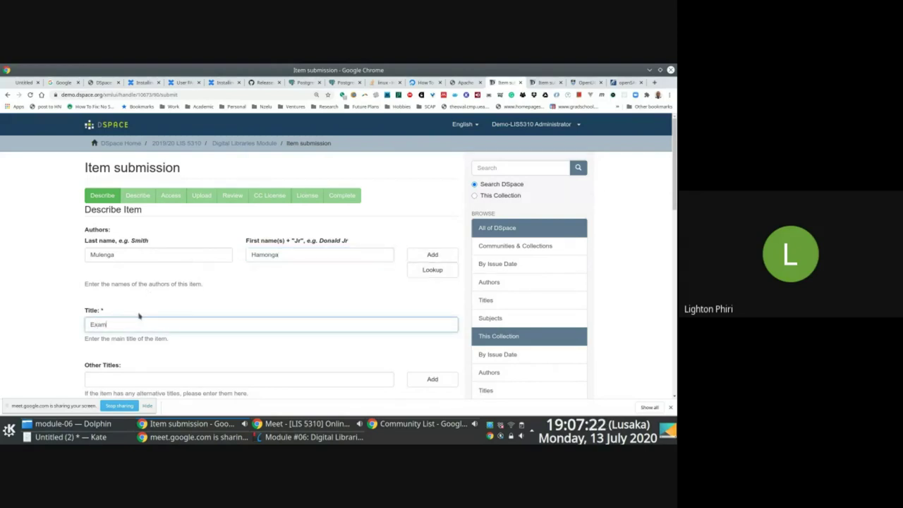
{"action": "key", "text": "ctrl+a"}
{"action": "type", "text": "LIS"}
{"action": "scroll", "coordinate": [131, 316], "scroll_direction": "down", "scroll_amount": 3}
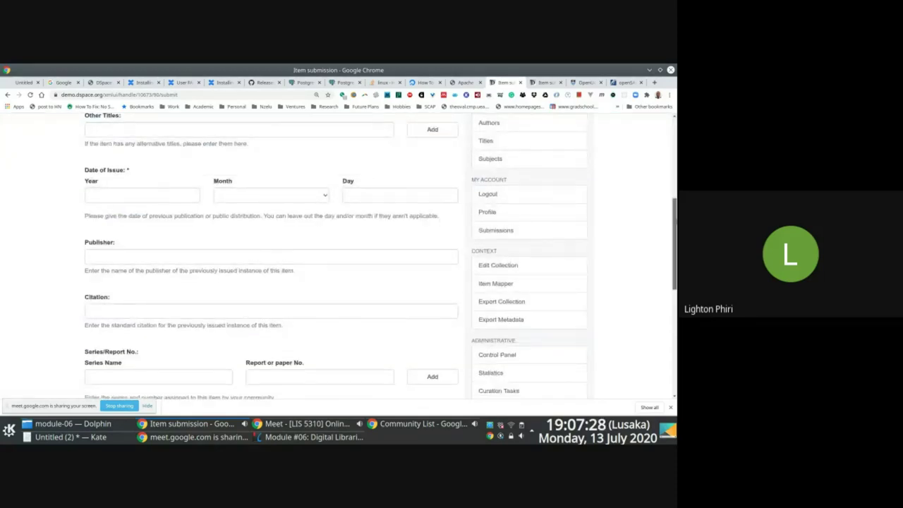
{"action": "scroll", "coordinate": [261, 245], "scroll_direction": "up", "scroll_amount": 3}
{"action": "type", "text": "531"}
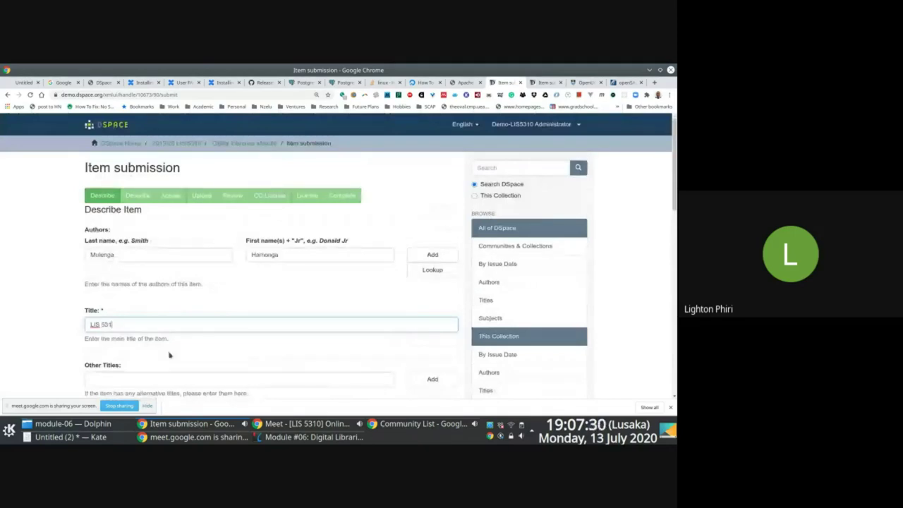
{"action": "type", "text": "0 Module Title"}
{"action": "left_click_drag", "start_coordinate": [675, 162], "coordinate": [675, 350]}
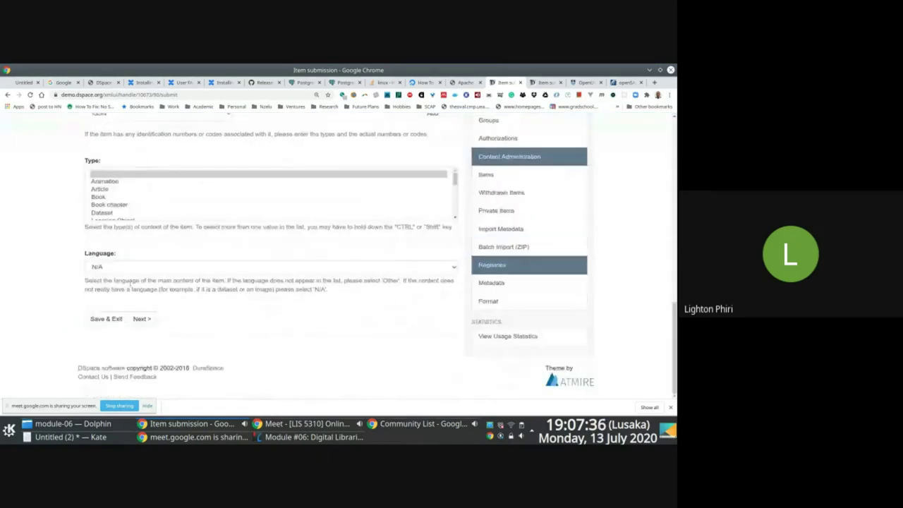
- Set the type to Article and the language to English, then go to the next page
{"action": "left_click", "coordinate": [92, 199]}
{"action": "left_click", "coordinate": [100, 190]}
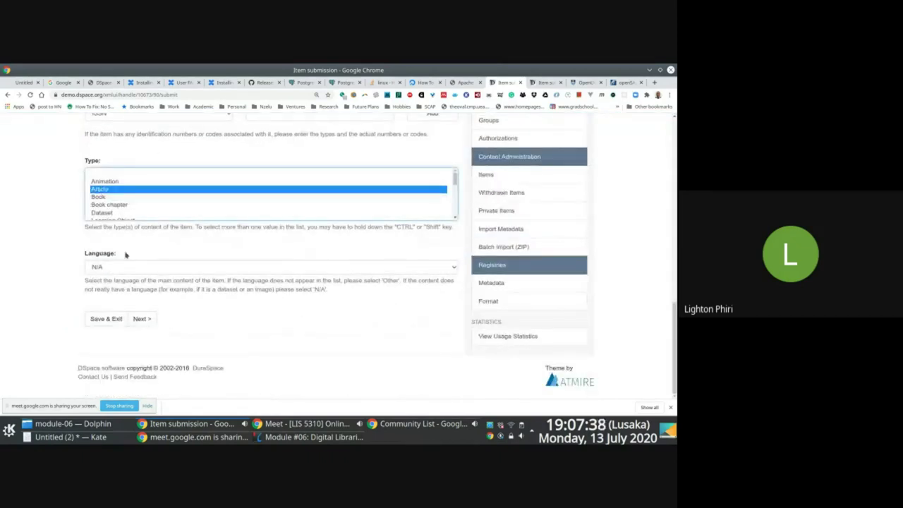
{"action": "left_click", "coordinate": [121, 268]}
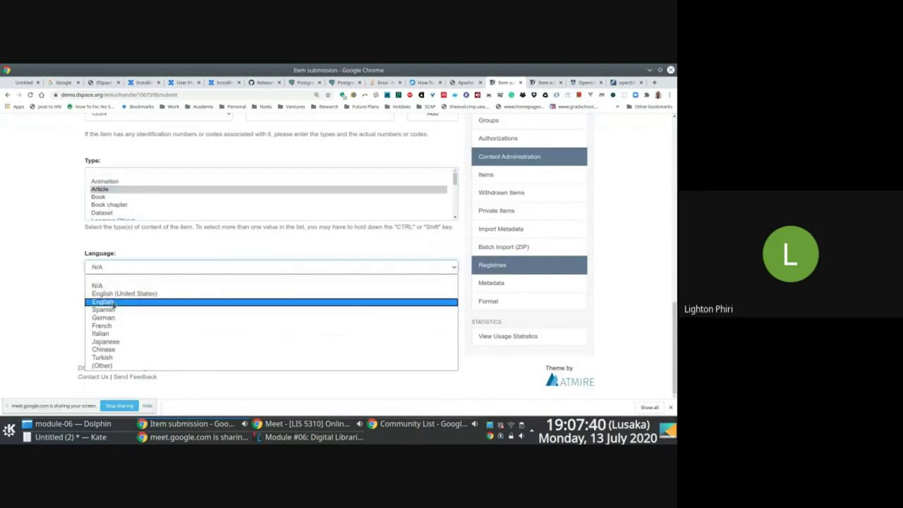
{"action": "left_click", "coordinate": [116, 303]}
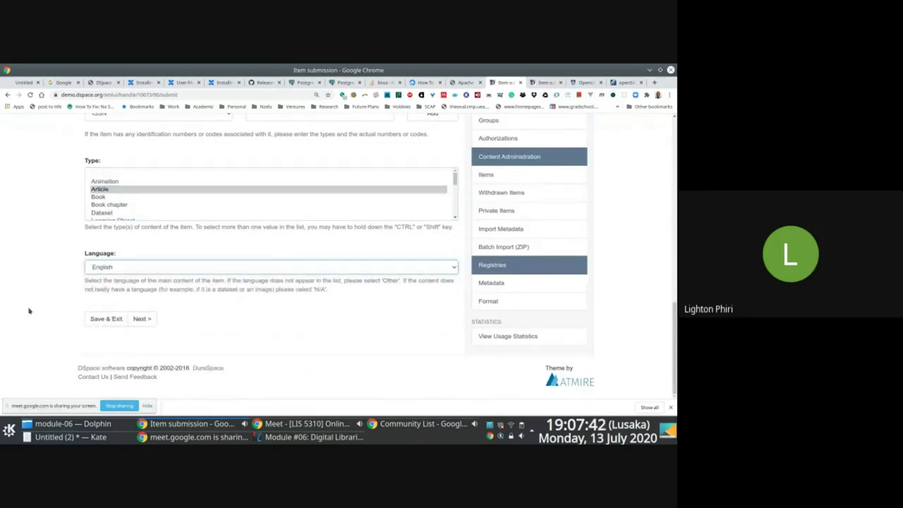
{"action": "left_click", "coordinate": [141, 319]}
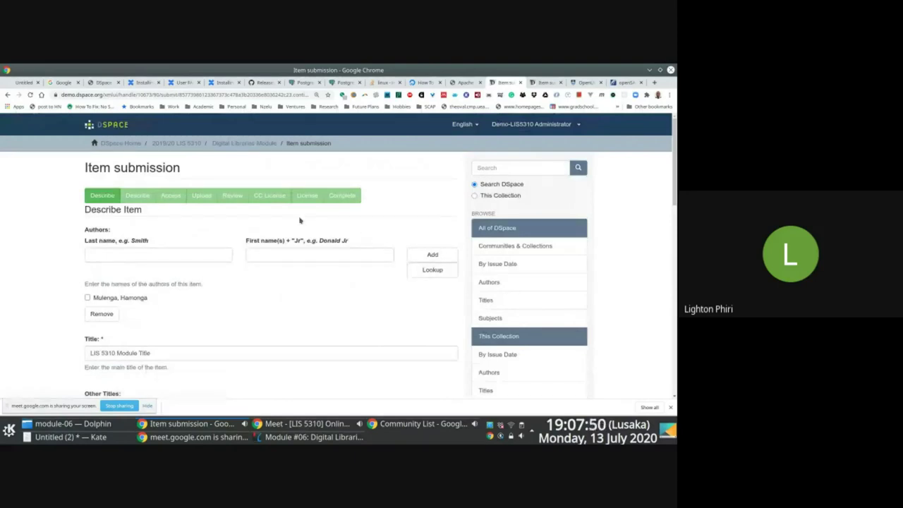
- Enter issue year 2020 and publisher 'The University of Zambia', then continue
{"action": "scroll", "coordinate": [339, 258], "scroll_direction": "down", "scroll_amount": 5}
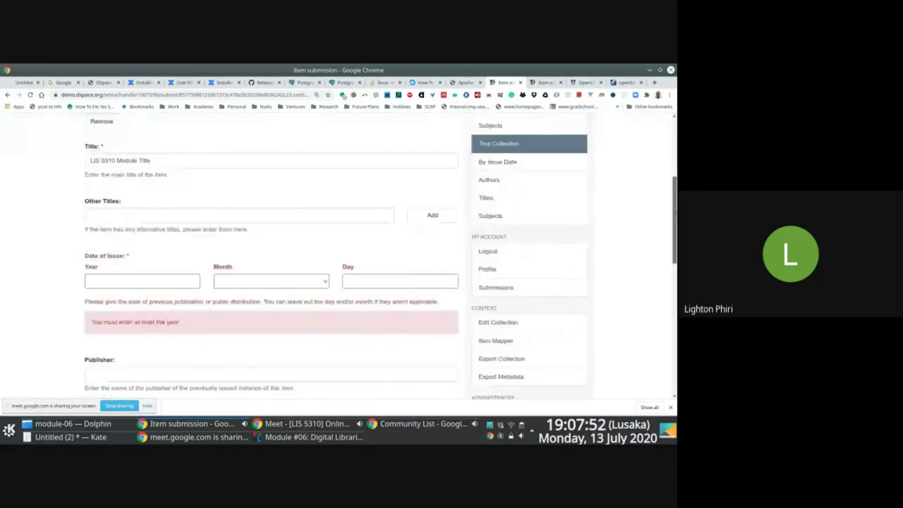
{"action": "left_click", "coordinate": [177, 223]}
{"action": "type", "text": "201"}
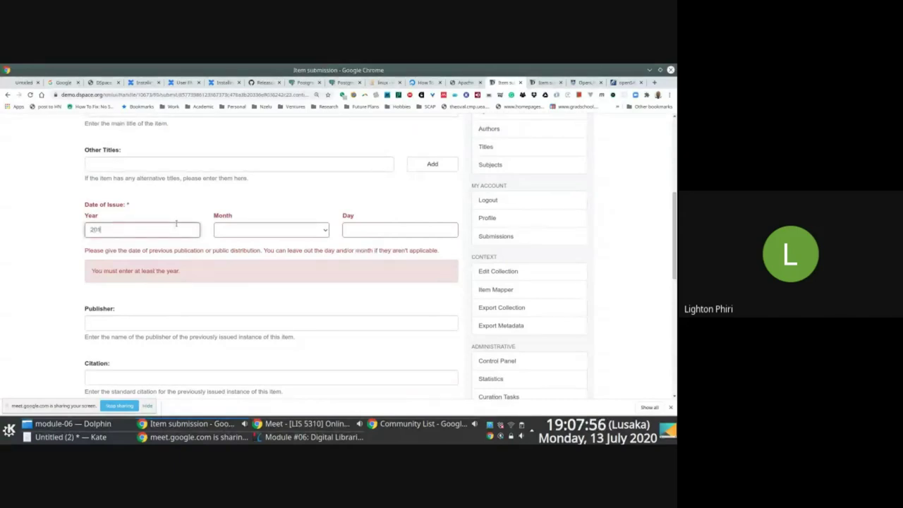
{"action": "type", "text": "0"}
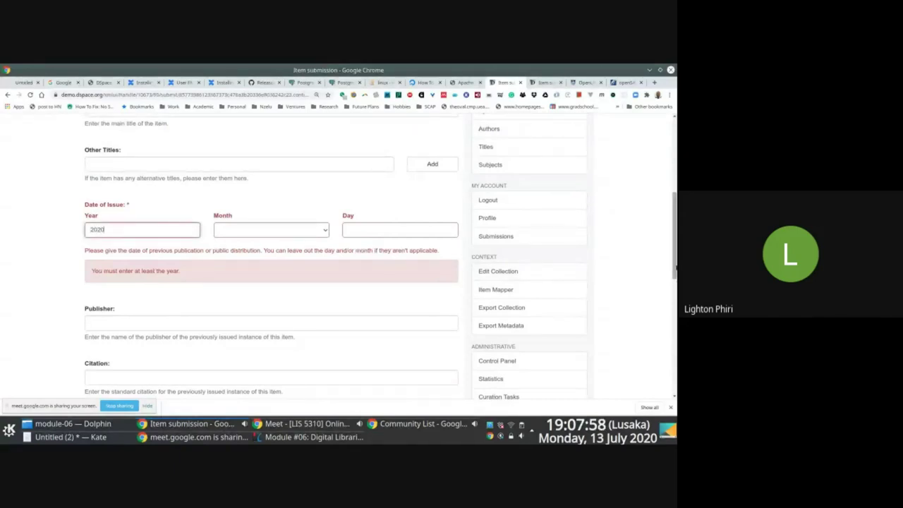
{"action": "left_click", "coordinate": [326, 327]}
{"action": "type", "text": "The"}
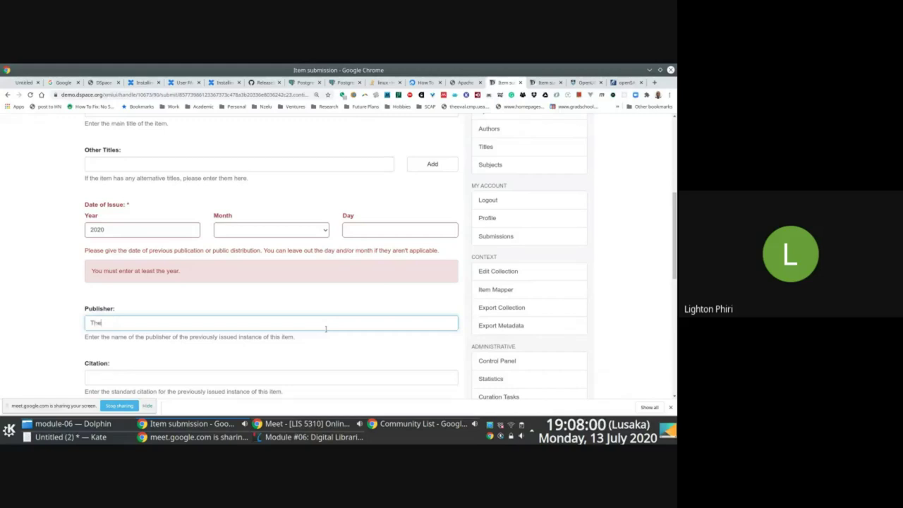
{"action": "type", "text": " University of Zambia"}
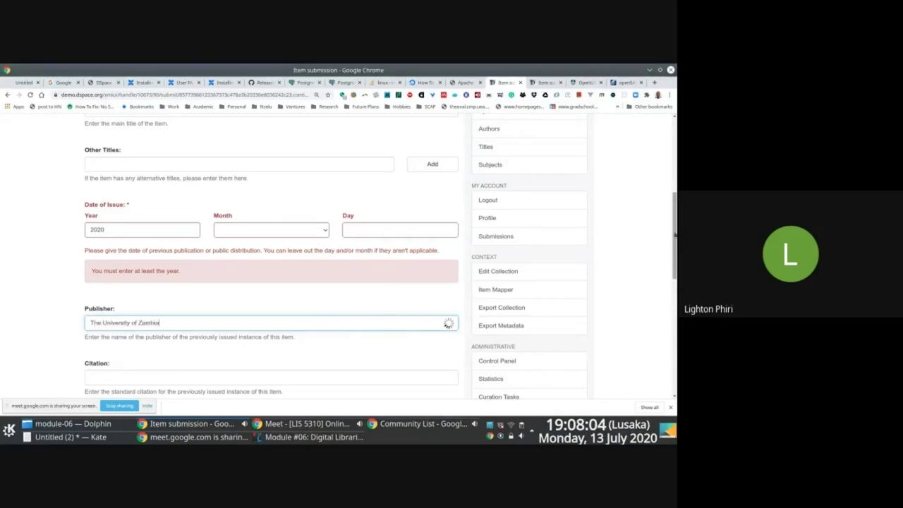
{"action": "scroll", "coordinate": [325, 329], "scroll_direction": "down", "scroll_amount": 1}
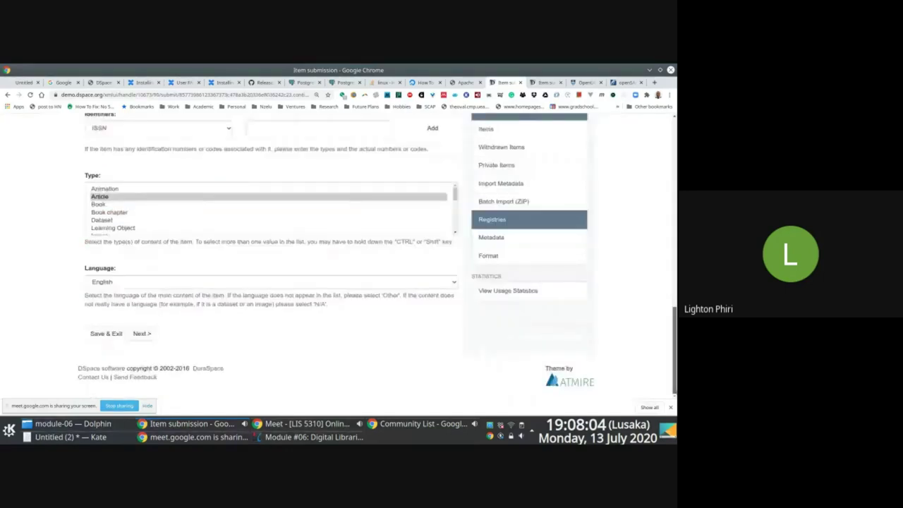
{"action": "left_click", "coordinate": [142, 333]}
- Take a screenshot with Spectacle and close the screenshot window
{"action": "key", "text": "F12"}
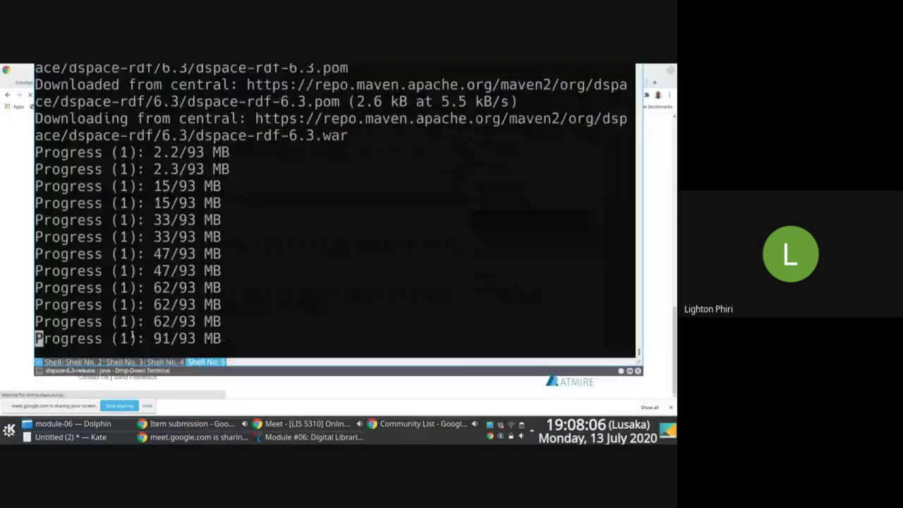
{"action": "key", "text": "Return"}
{"action": "key", "text": "Return"}
{"action": "key", "text": "Print"}
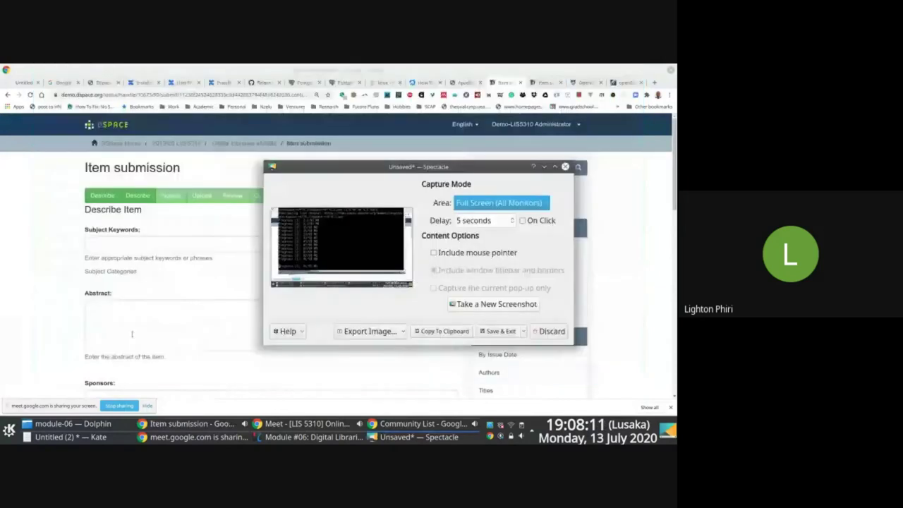
{"action": "key", "text": "Escape"}
- Add 'LIS 5310' as a subject keyword
{"action": "left_click", "coordinate": [164, 244]}
{"action": "type", "text": "LIS 5310"}
{"action": "left_click", "coordinate": [431, 250]}
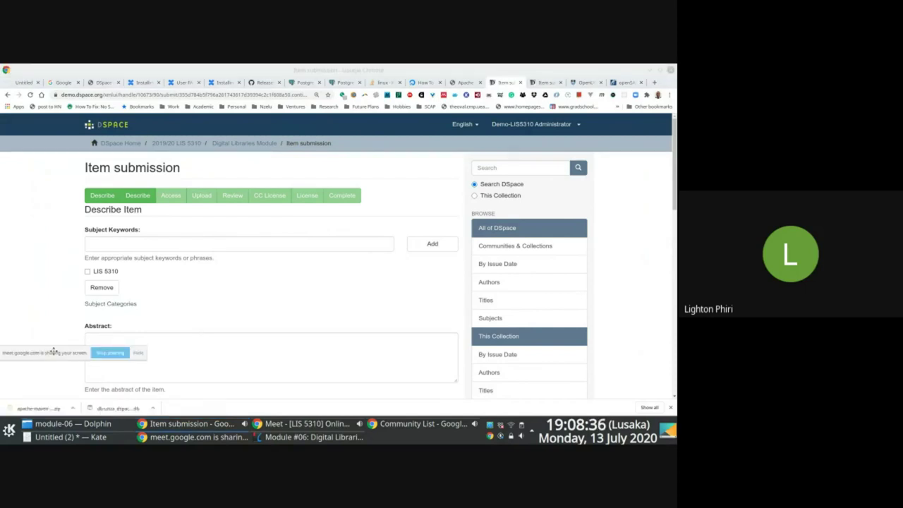
- Enter 'Example abstract' as the item's abstract and finish the description pages
{"action": "left_click", "coordinate": [141, 350]}
{"action": "type", "text": "A"}
{"action": "key", "text": "BackSpace"}
{"action": "type", "text": "Exa"}
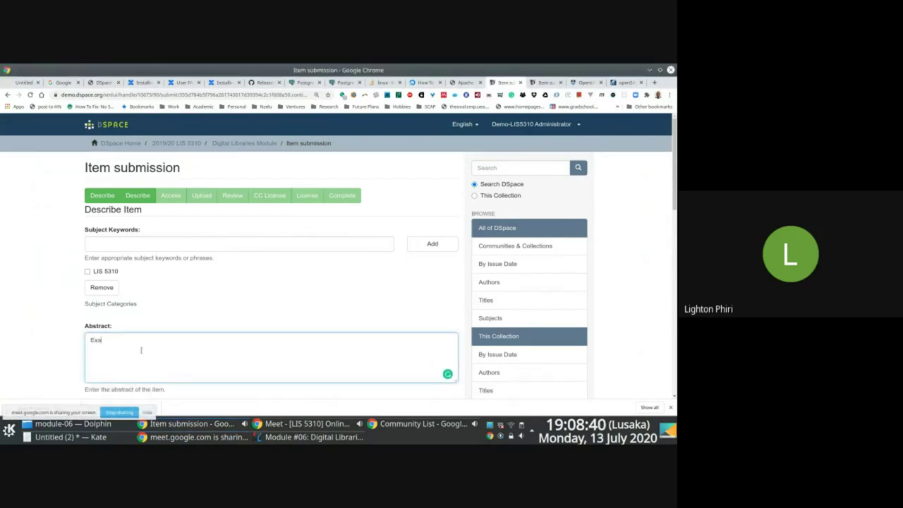
{"action": "type", "text": "mple abstrac"}
{"action": "left_click_drag", "start_coordinate": [674, 166], "coordinate": [674, 324]}
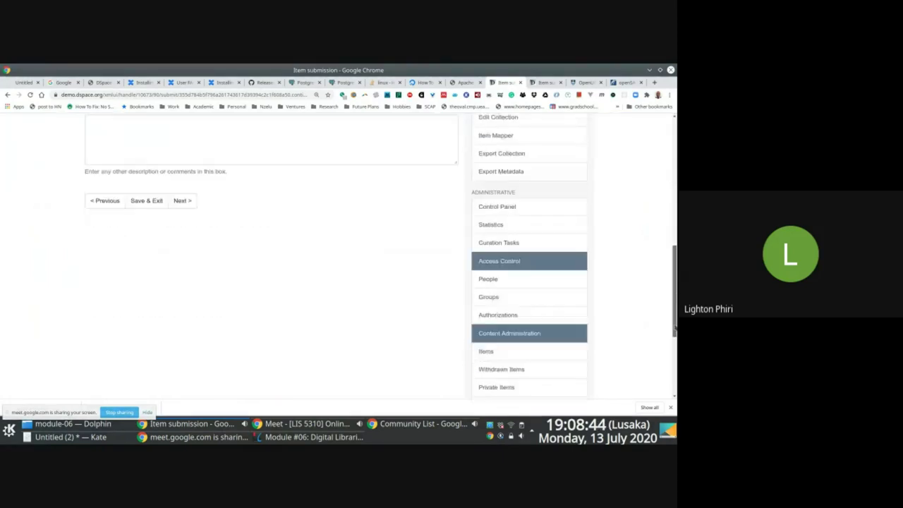
{"action": "left_click", "coordinate": [182, 193]}
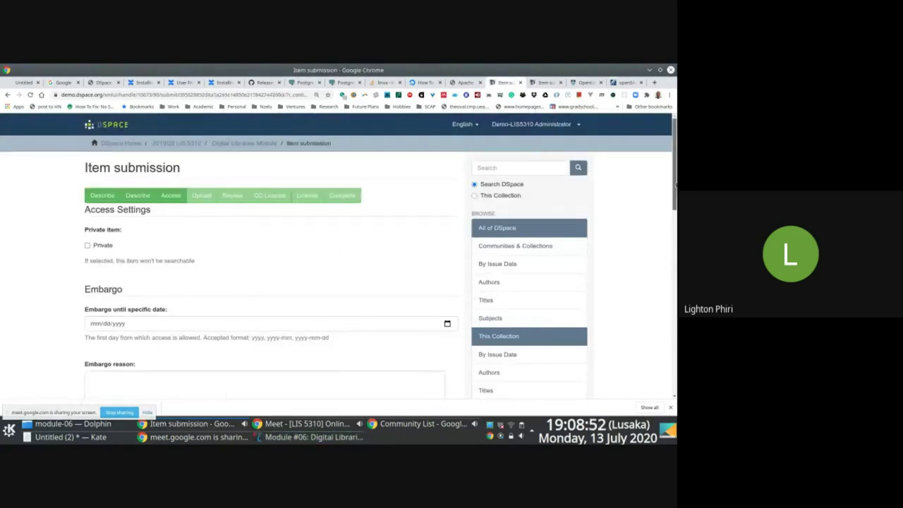
- Continue past the Access Settings step without changes
{"action": "left_click_drag", "start_coordinate": [674, 185], "coordinate": [674, 223]}
{"action": "scroll", "coordinate": [280, 132], "scroll_direction": "down", "scroll_amount": 3}
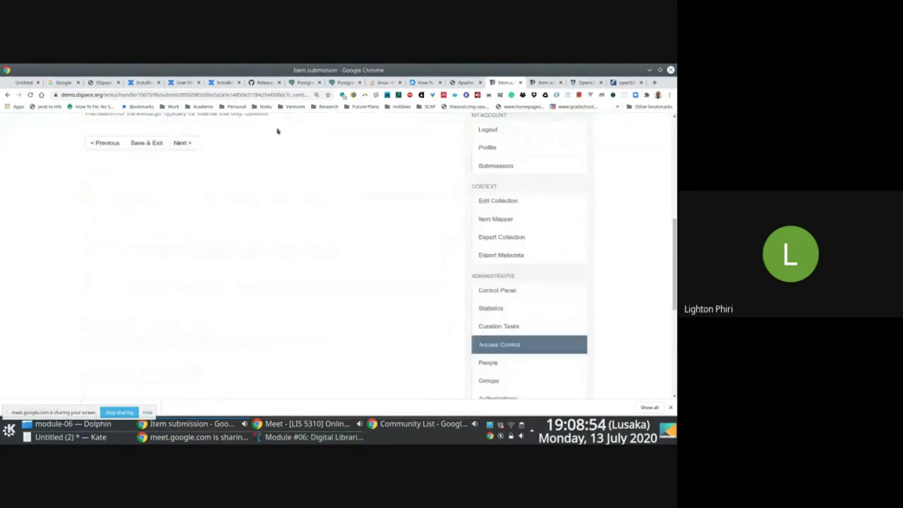
{"action": "left_click", "coordinate": [189, 144]}
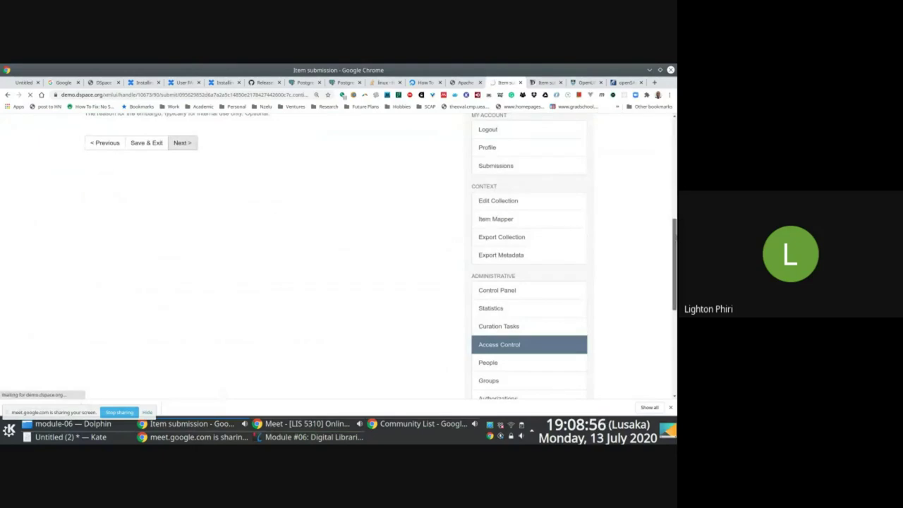
{"action": "scroll", "coordinate": [675, 200], "scroll_direction": "up", "scroll_amount": 1}
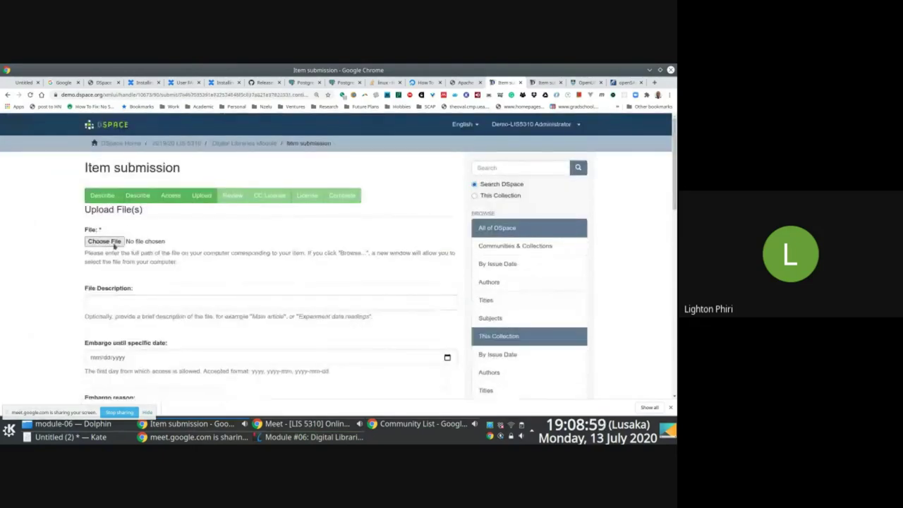
- Choose the JOB ADVERT PDF from the Downloads folder as the file to upload
{"action": "left_click", "coordinate": [104, 241]}
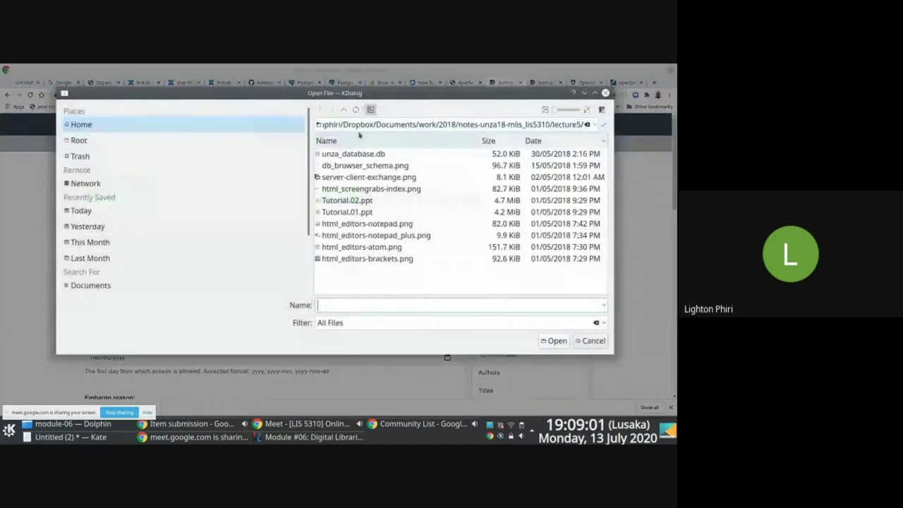
{"action": "left_click", "coordinate": [138, 134]}
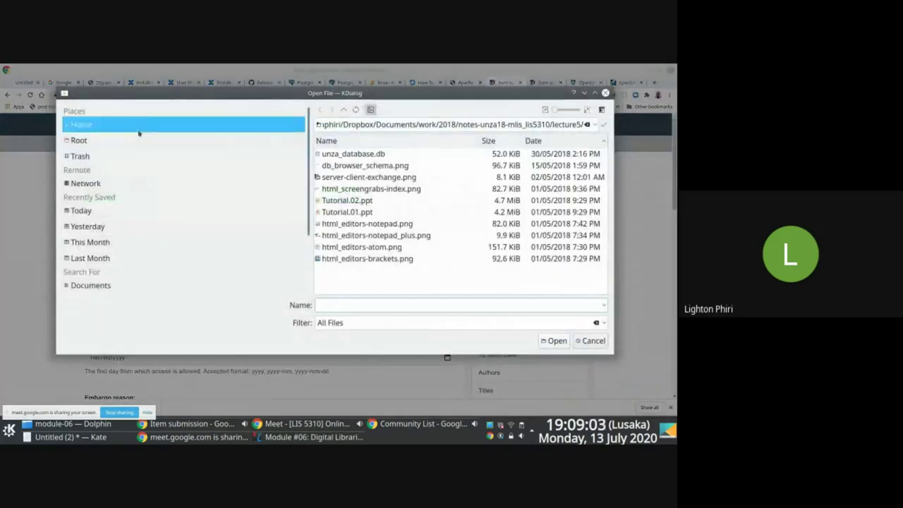
{"action": "left_click", "coordinate": [341, 165]}
{"action": "left_click", "coordinate": [396, 208]}
{"action": "scroll", "coordinate": [394, 199], "scroll_direction": "down", "scroll_amount": 1}
{"action": "key", "text": "Down"}
{"action": "key", "text": "Down"}
{"action": "key", "text": "Down"}
{"action": "key", "text": "Down"}
{"action": "key", "text": "Down"}
{"action": "key", "text": "Down"}
{"action": "key", "text": "Down"}
{"action": "key", "text": "Down"}
{"action": "key", "text": "Down"}
{"action": "key", "text": "Down"}
{"action": "key", "text": "Down"}
{"action": "key", "text": "Down"}
{"action": "key", "text": "Down"}
{"action": "key", "text": "Down"}
{"action": "key", "text": "Down"}
{"action": "key", "text": "Down"}
{"action": "key", "text": "Down"}
{"action": "key", "text": "Down"}
{"action": "key", "text": "Down"}
{"action": "key", "text": "Down"}
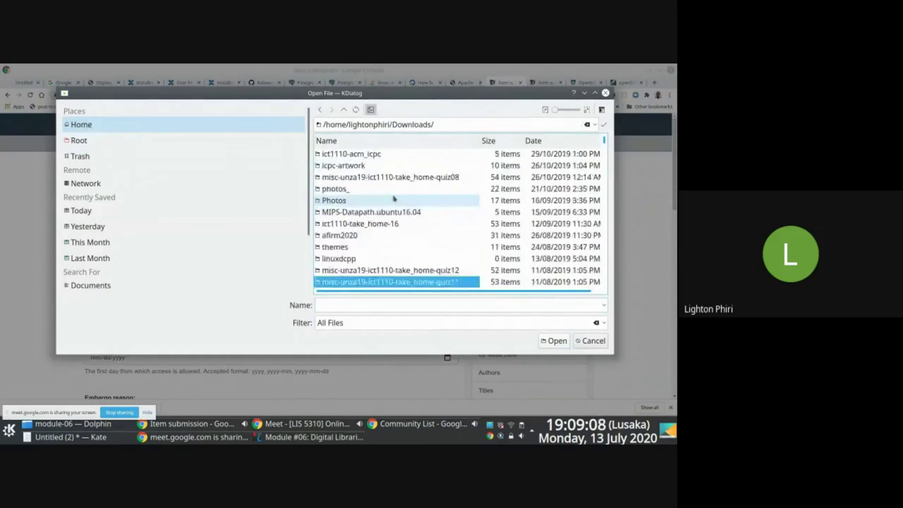
{"action": "key", "text": "Up"}
{"action": "key", "text": "Up"}
{"action": "key", "text": "Up"}
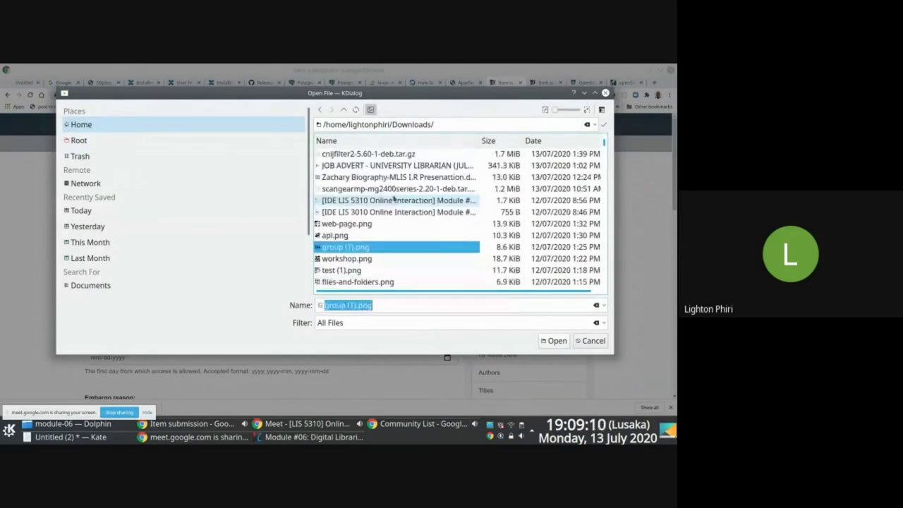
{"action": "key", "text": "Up"}
{"action": "key", "text": "Up"}
{"action": "key", "text": "Up"}
{"action": "key", "text": "Up"}
{"action": "key", "text": "Up"}
{"action": "key", "text": "Up"}
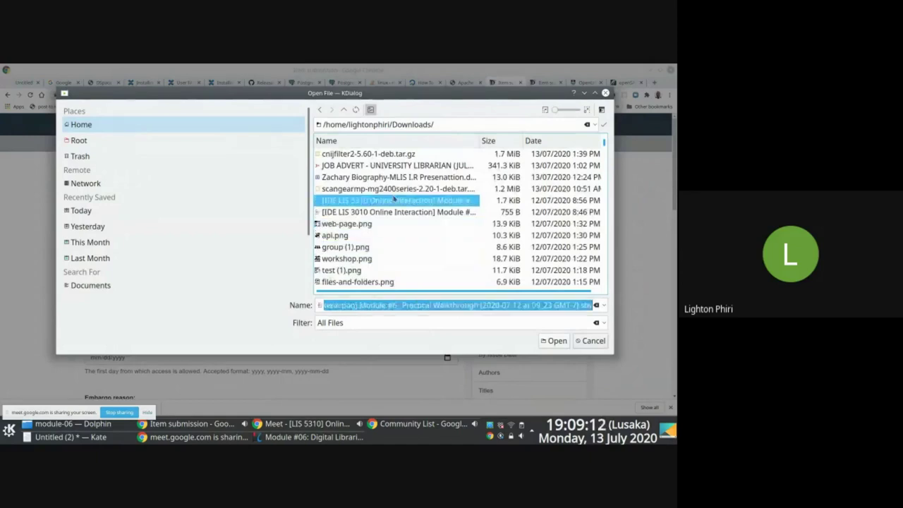
{"action": "key", "text": "Up"}
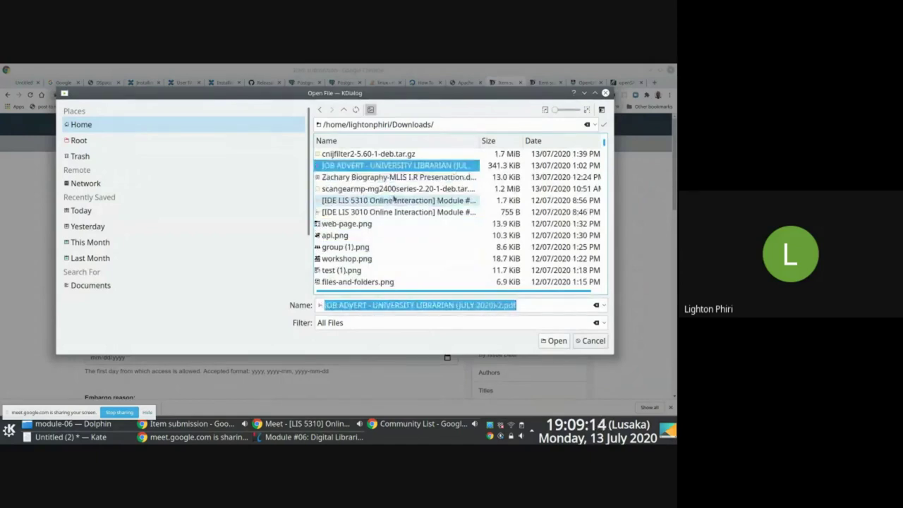
{"action": "key", "text": "Return"}
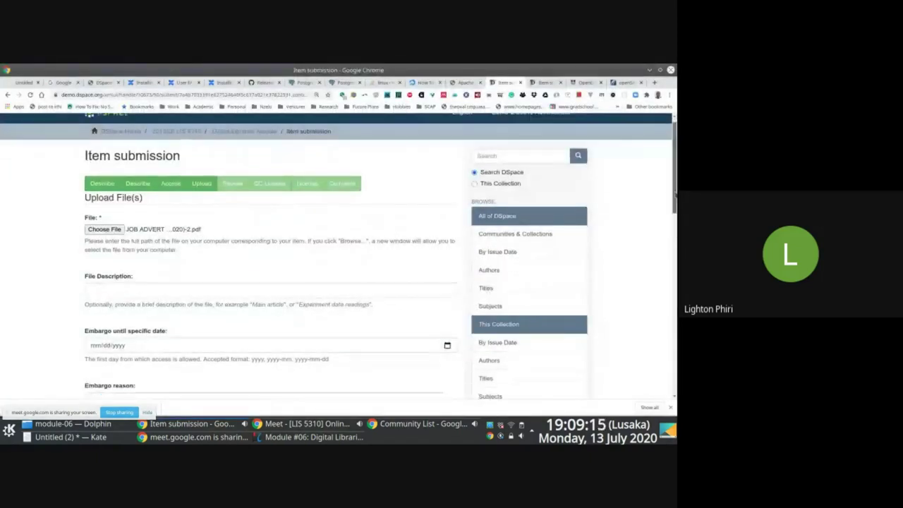
- Upload the PDF, go on to Review, and check the terminal's build progress
{"action": "scroll", "coordinate": [657, 296], "scroll_direction": "down", "scroll_amount": 7}
{"action": "scroll", "coordinate": [649, 278], "scroll_direction": "up", "scroll_amount": 3}
{"action": "left_click", "coordinate": [178, 204]}
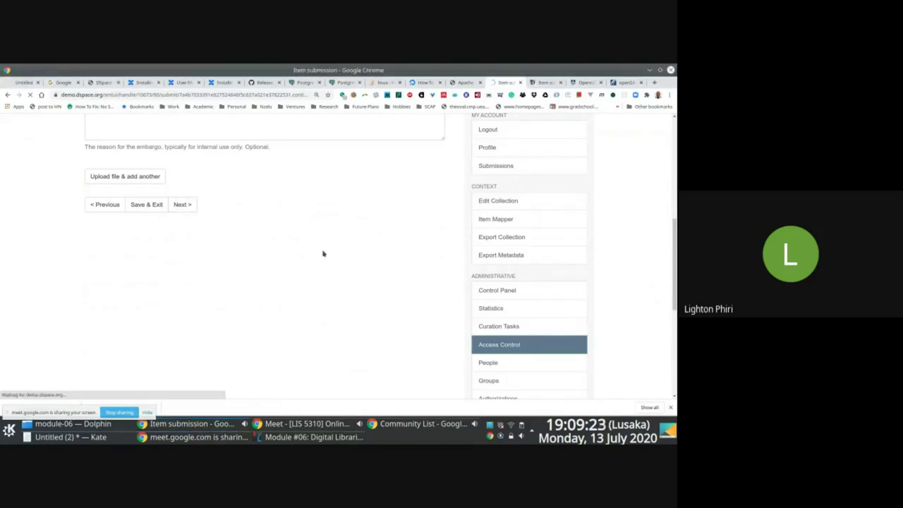
{"action": "key", "text": "F12"}
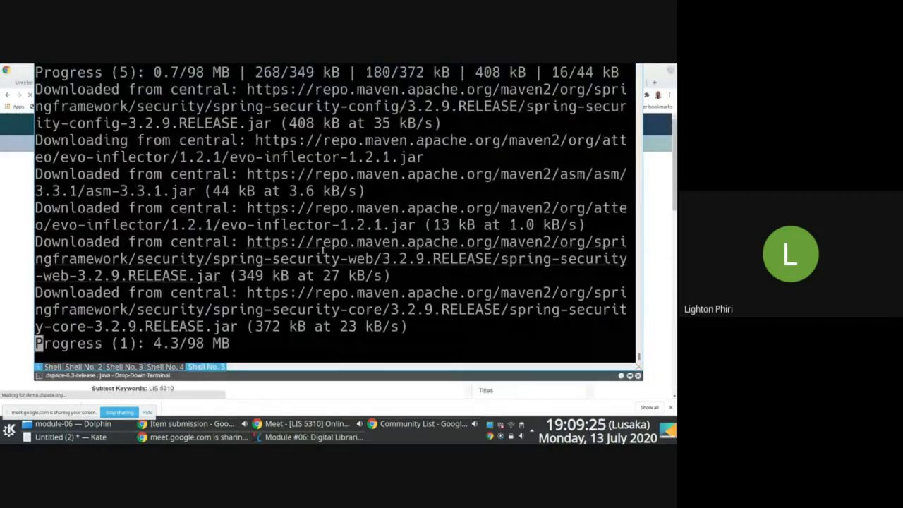
{"action": "key", "text": "F12"}
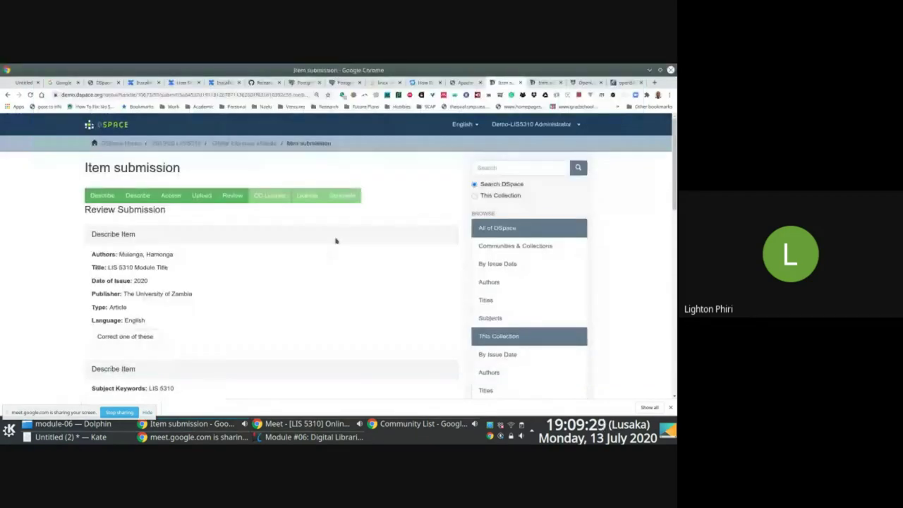
- Leave the review and select Creative Commons as the license type
{"action": "scroll", "coordinate": [648, 283], "scroll_direction": "down", "scroll_amount": 5}
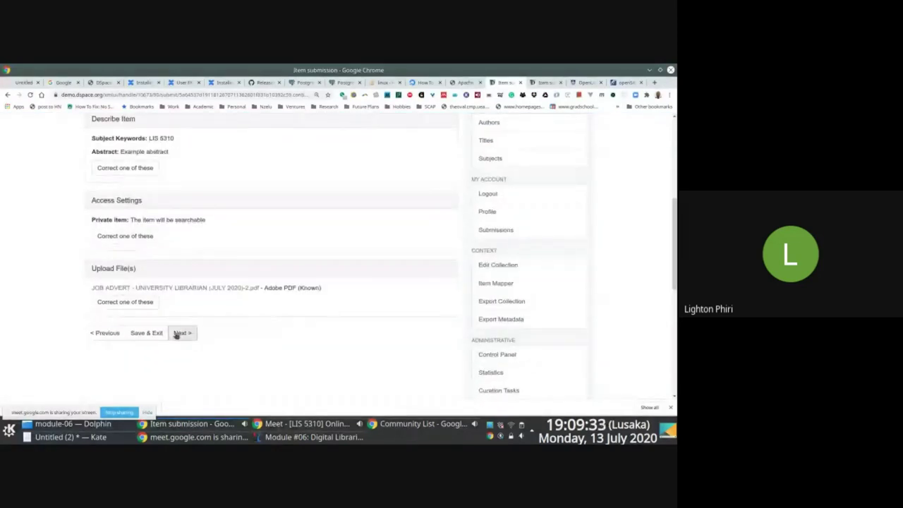
{"action": "left_click", "coordinate": [181, 334]}
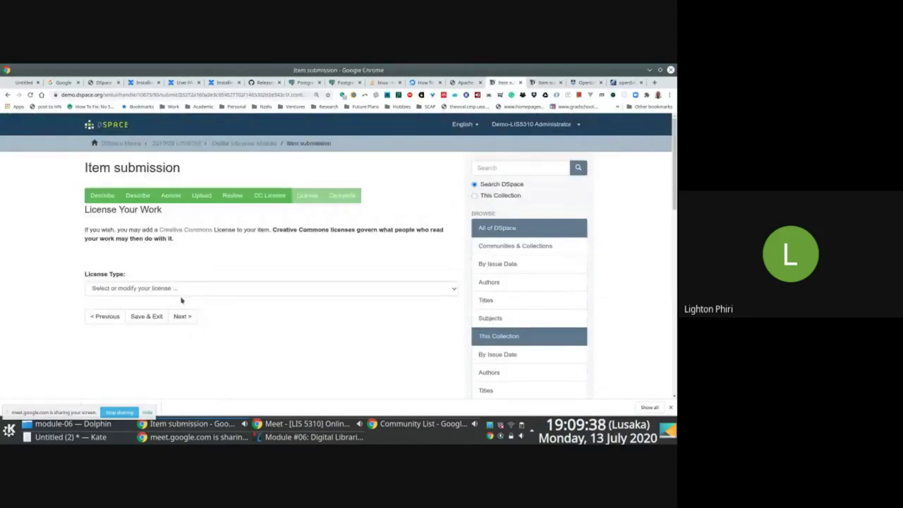
{"action": "left_click", "coordinate": [184, 291]}
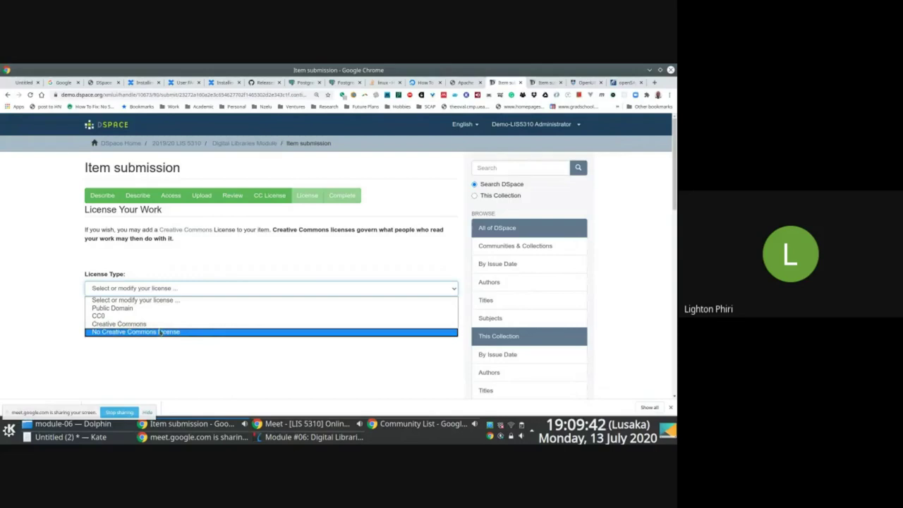
{"action": "left_click", "coordinate": [155, 325]}
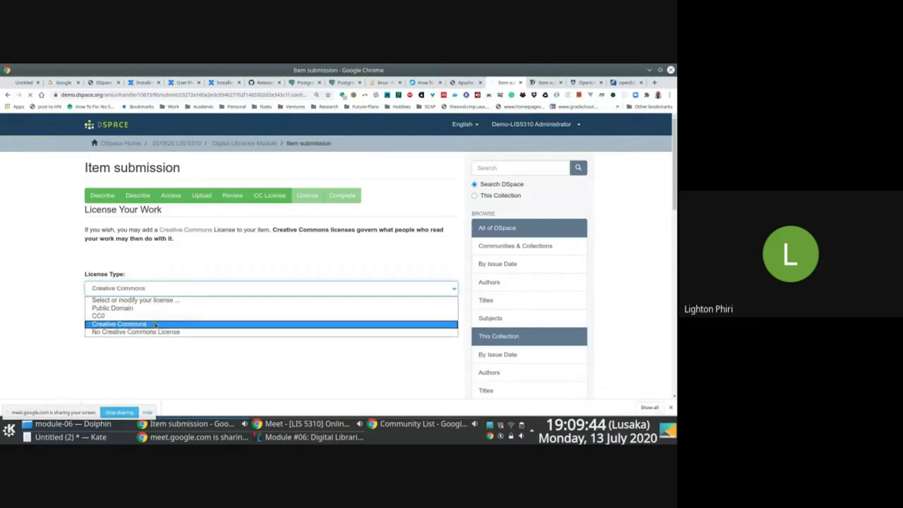
{"action": "left_click", "coordinate": [188, 318]}
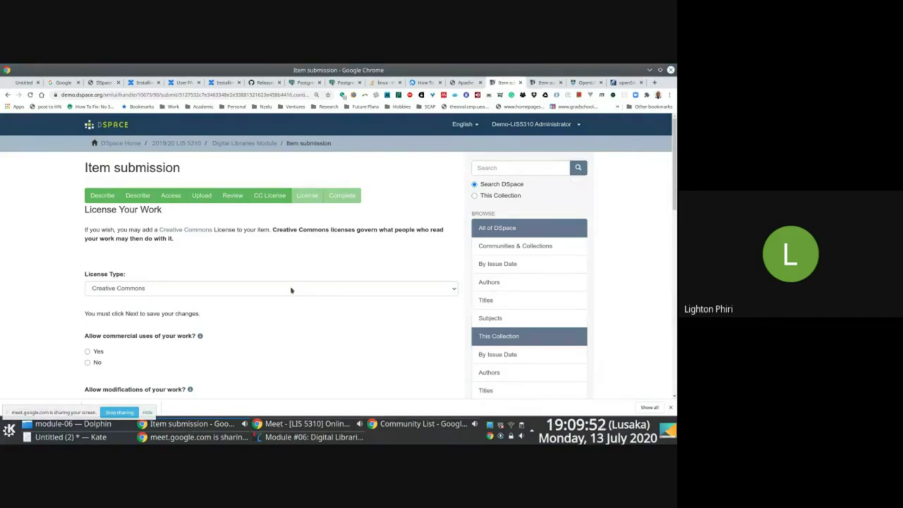
- Disallow commercial use, allow ShareAlike modifications, and proceed to the Distribution License
{"action": "left_click", "coordinate": [89, 363]}
{"action": "scroll", "coordinate": [591, 251], "scroll_direction": "down", "scroll_amount": 3}
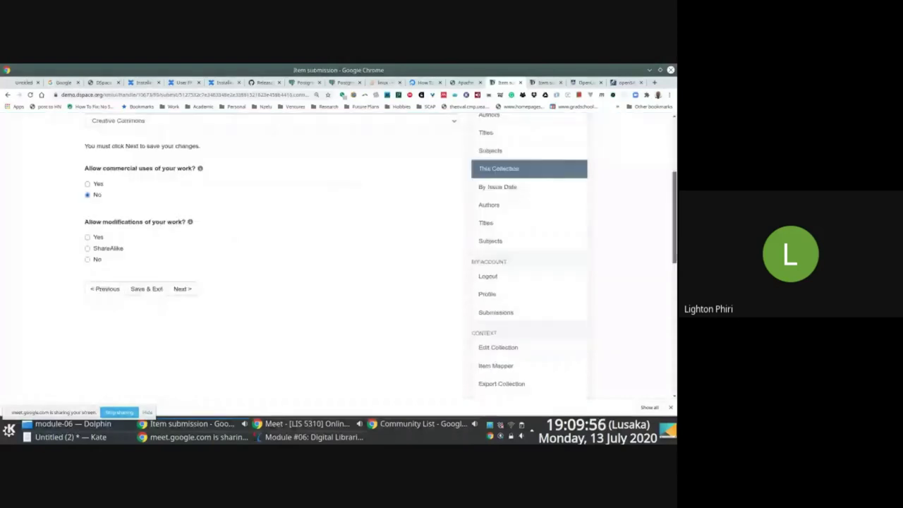
{"action": "left_click", "coordinate": [88, 244]}
{"action": "left_click", "coordinate": [181, 286]}
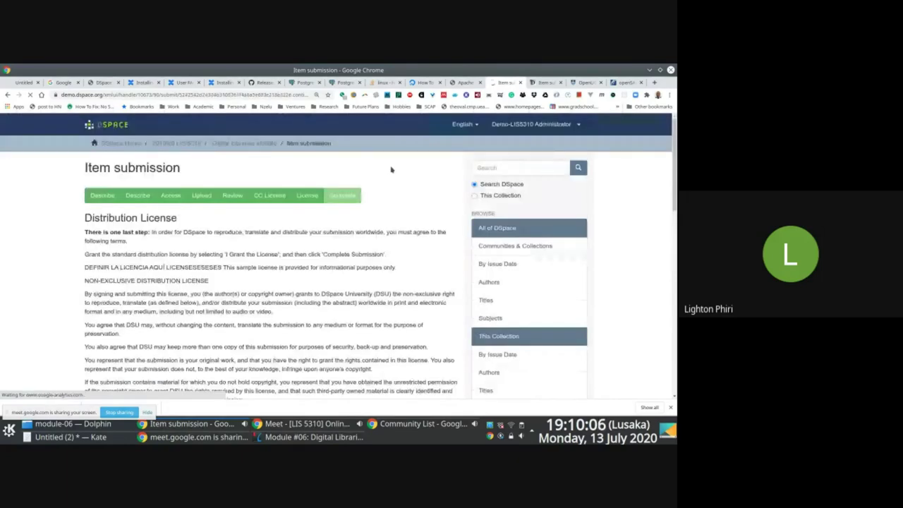
- Grant the distribution license and complete the item submission
{"action": "scroll", "coordinate": [392, 169], "scroll_direction": "down", "scroll_amount": 5}
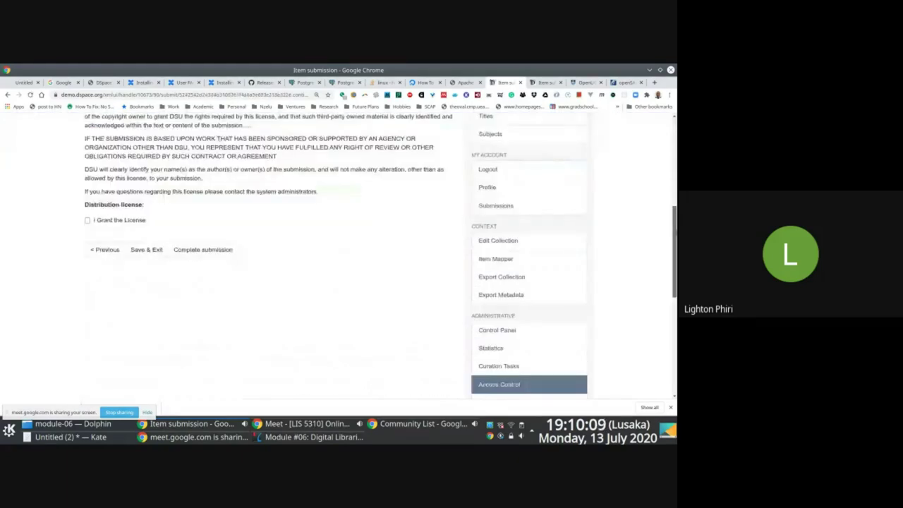
{"action": "scroll", "coordinate": [190, 183], "scroll_direction": "down", "scroll_amount": 1}
{"action": "left_click", "coordinate": [87, 165]}
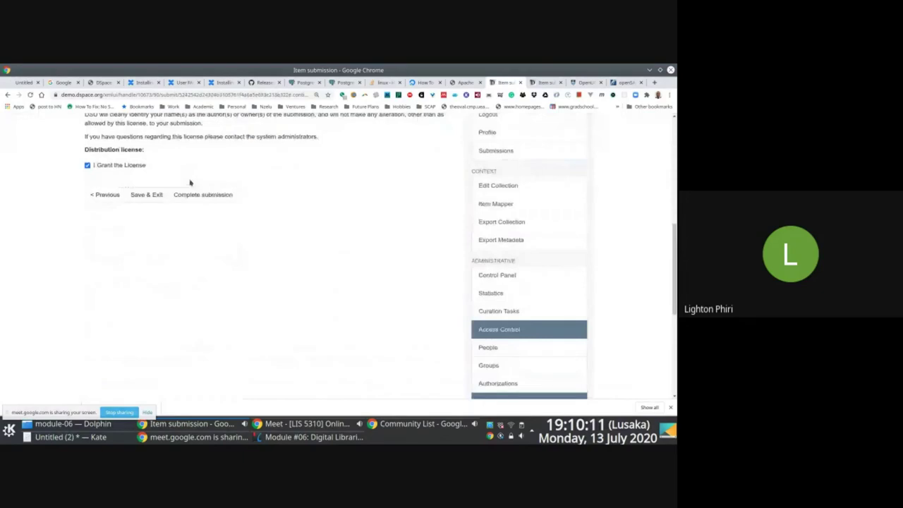
{"action": "left_click", "coordinate": [198, 195]}
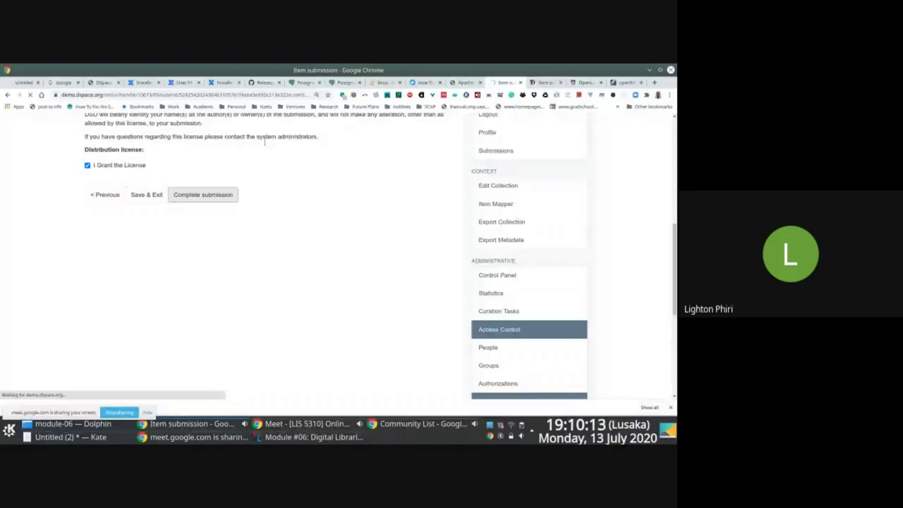
- Revisit the Working with Collections slide, then reload the community list in the incognito window
{"action": "left_click", "coordinate": [314, 437]}
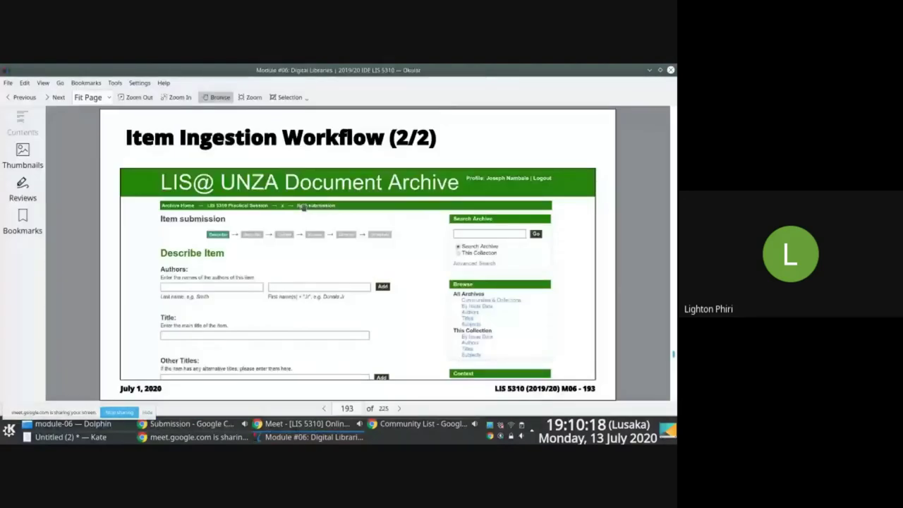
{"action": "key", "text": "Page_Up"}
{"action": "key", "text": "Page_Up"}
{"action": "key", "text": "Page_Up"}
{"action": "key", "text": "Page_Up"}
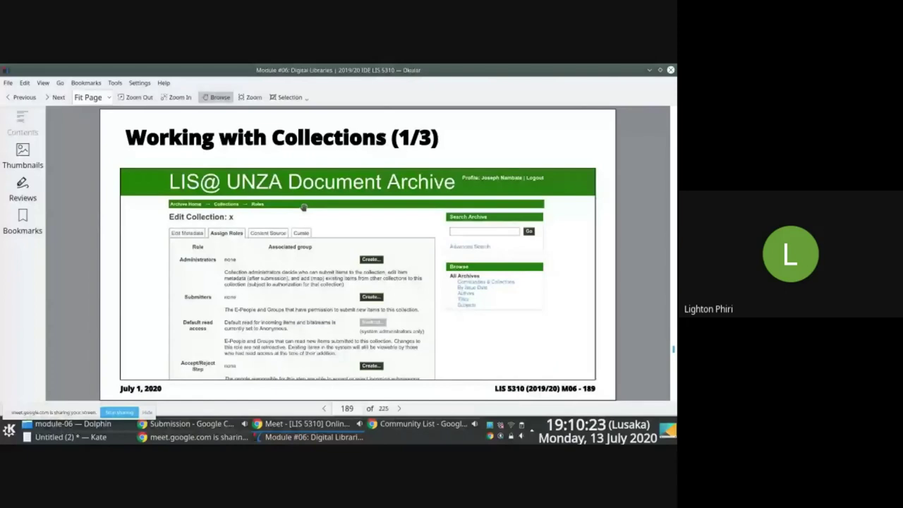
{"action": "key", "text": "alt+Tab"}
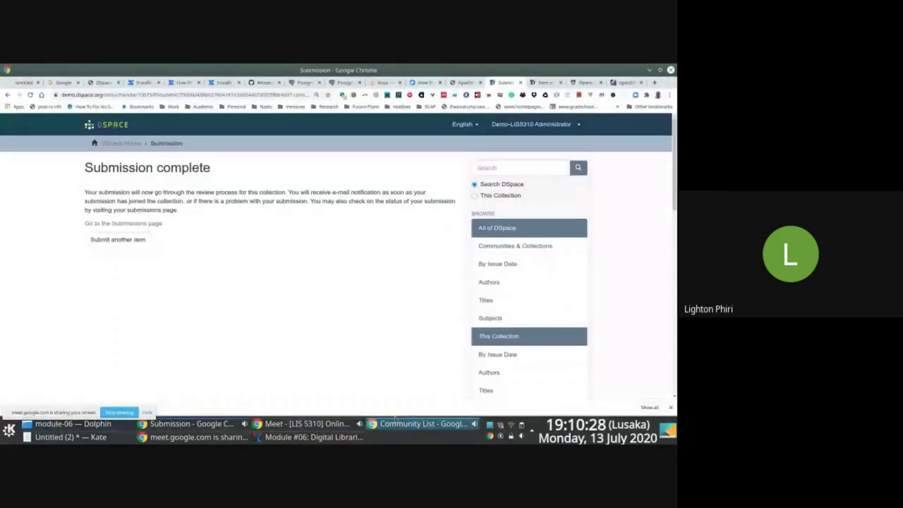
{"action": "left_click", "coordinate": [396, 421]}
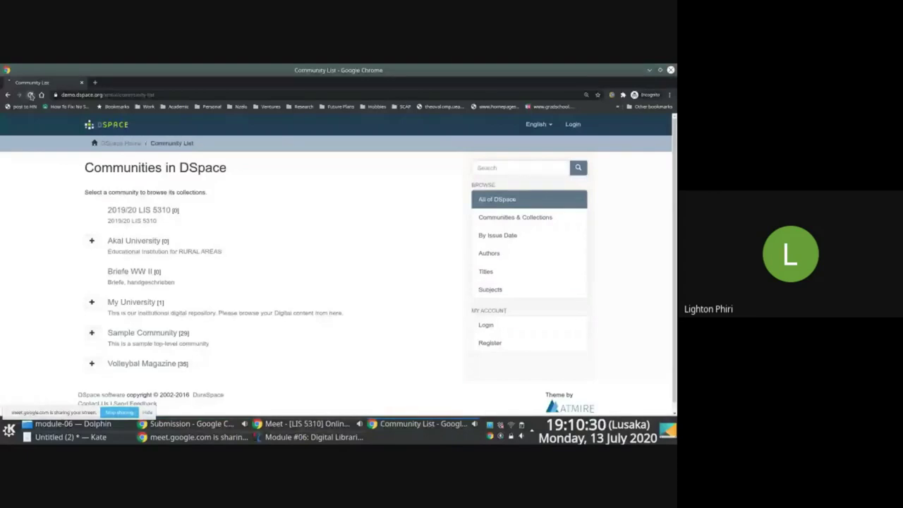
{"action": "left_click", "coordinate": [30, 95]}
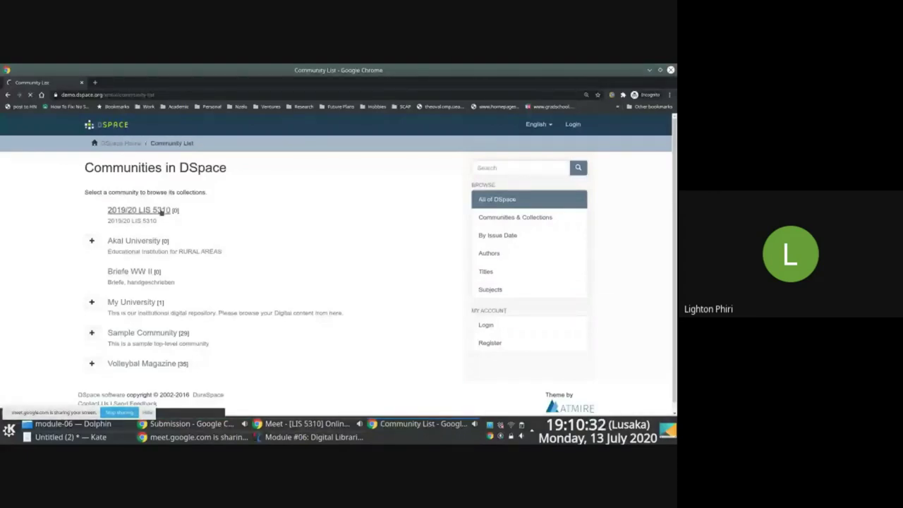